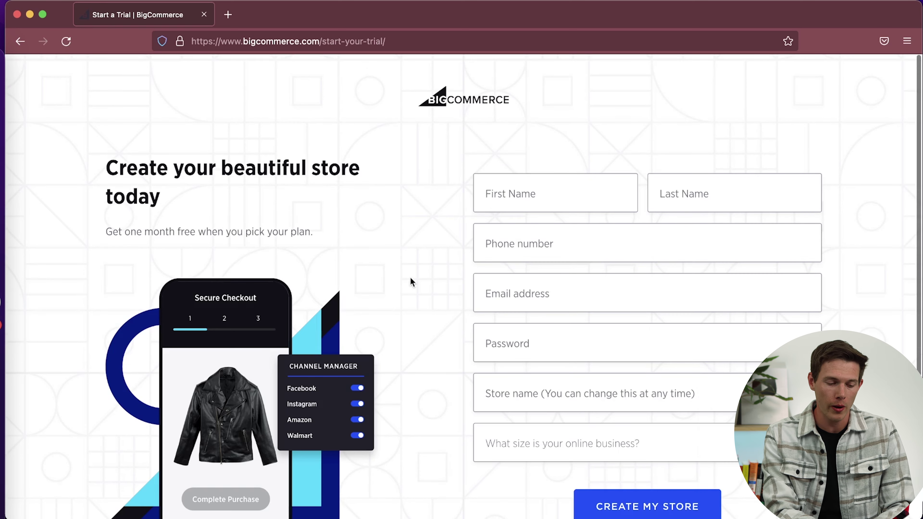
# - Start filling in the trial sign-up form, covering the first name and online business size fields
pyautogui.scroll(-2, 393, 287)
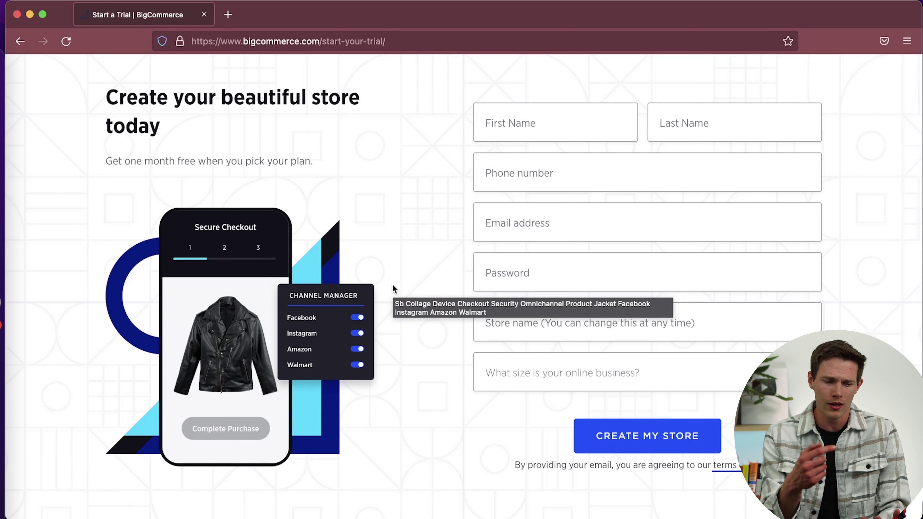
pyautogui.click(585, 112)
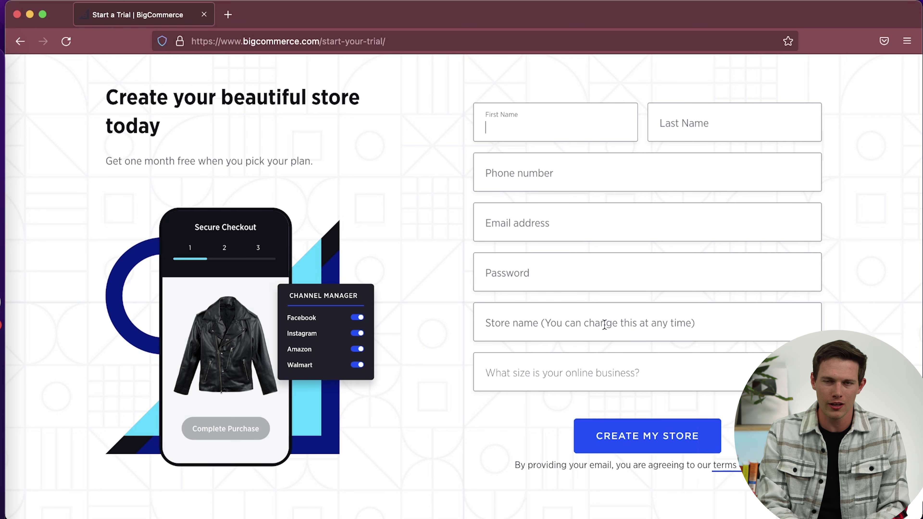
pyautogui.click(707, 372)
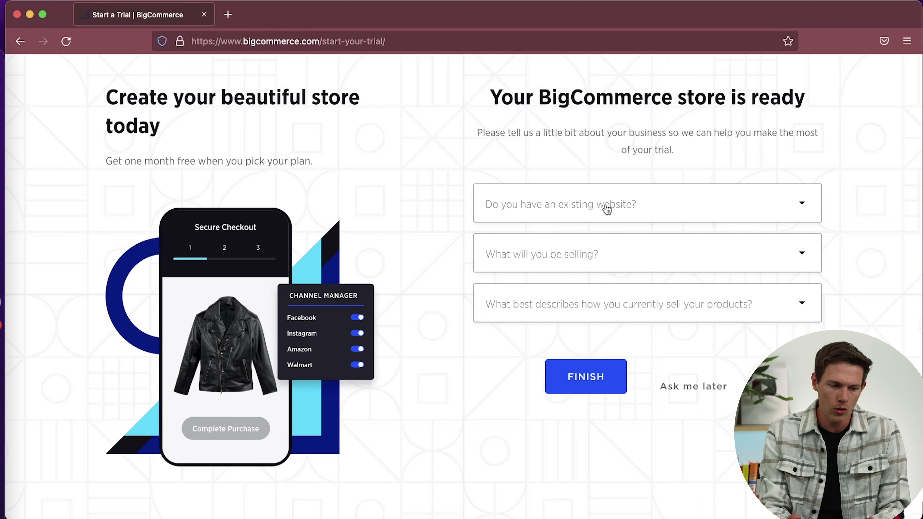
# - Answer No to having an existing website and choose Food & Beverage as what will be sold
pyautogui.click(729, 198)
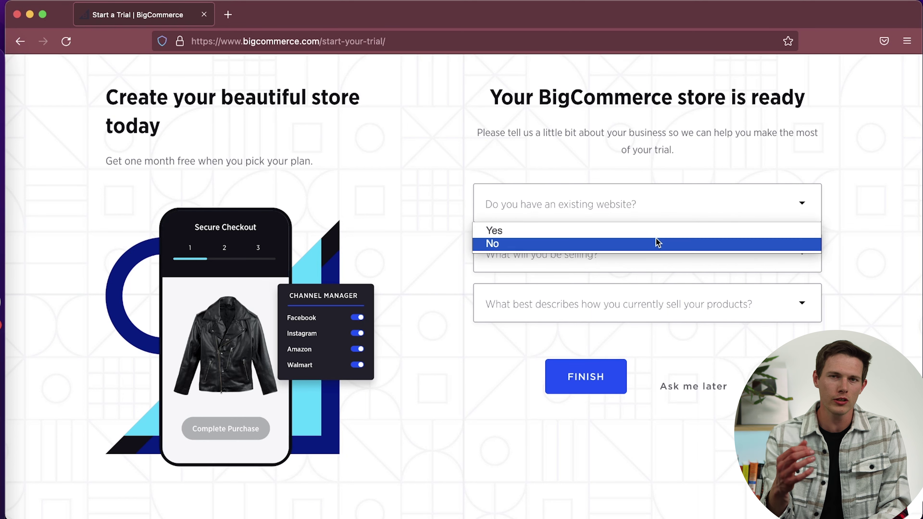
pyautogui.click(653, 246)
pyautogui.click(638, 251)
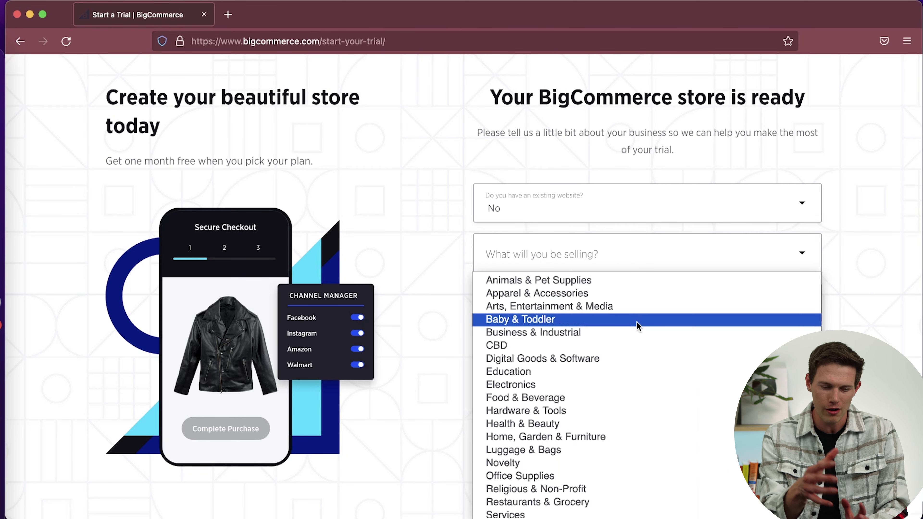
pyautogui.scroll(-3, 636, 321)
pyautogui.scroll(2, 637, 321)
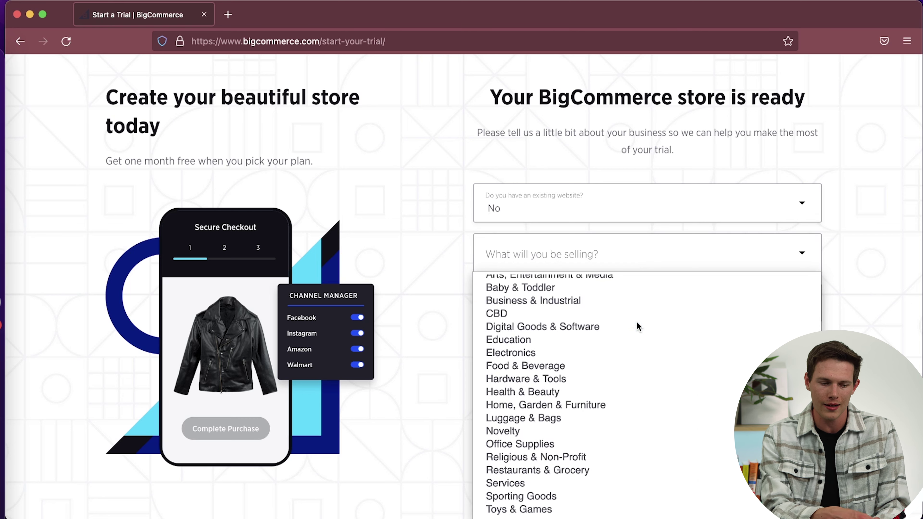
pyautogui.scroll(1, 550, 296)
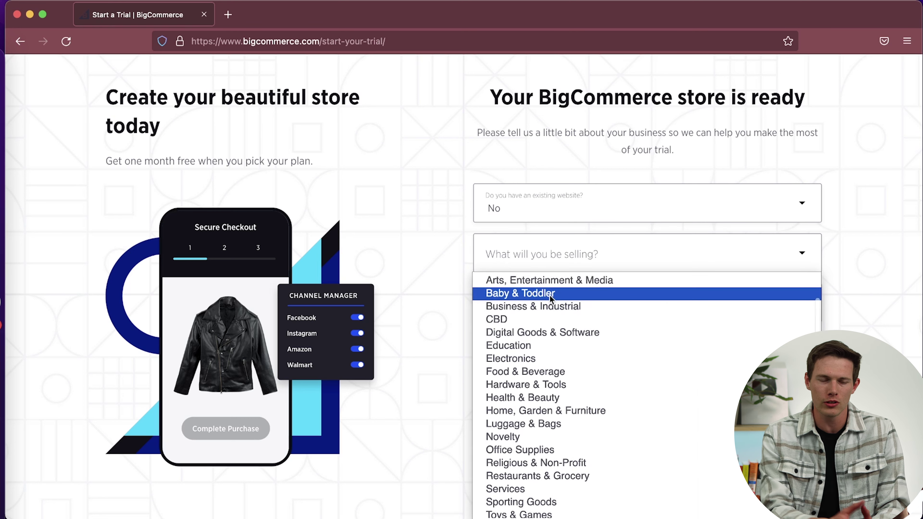
pyautogui.scroll(-3, 589, 364)
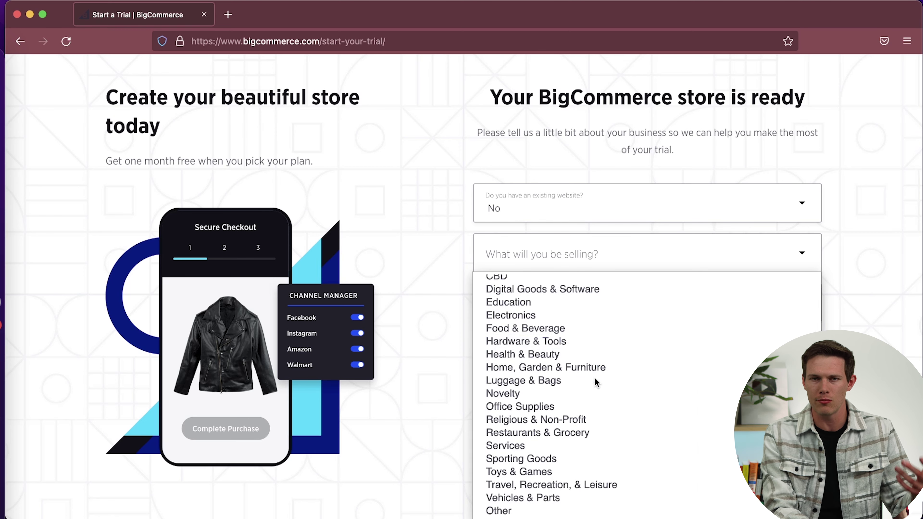
pyautogui.click(547, 257)
pyautogui.click(546, 255)
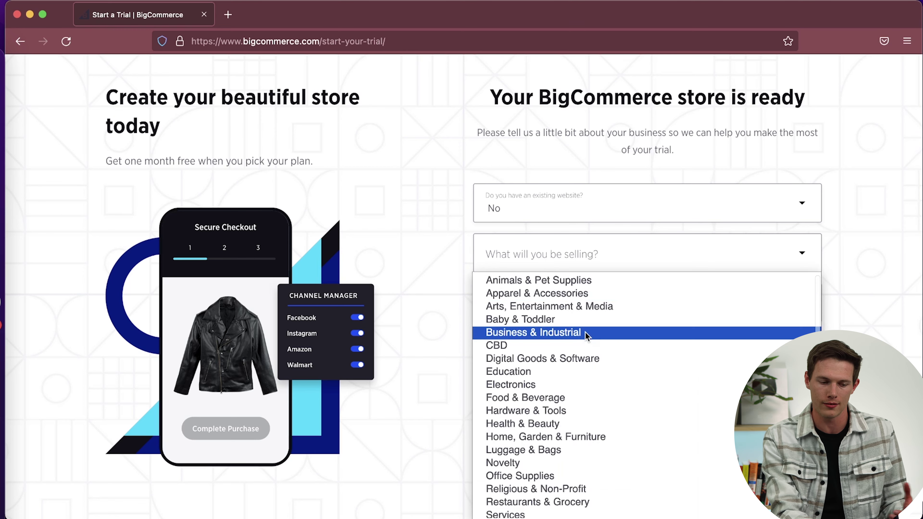
pyautogui.click(527, 397)
# - Choose how the products are currently sold and finish the business questionnaire
pyautogui.click(560, 306)
pyautogui.click(559, 331)
pyautogui.click(582, 377)
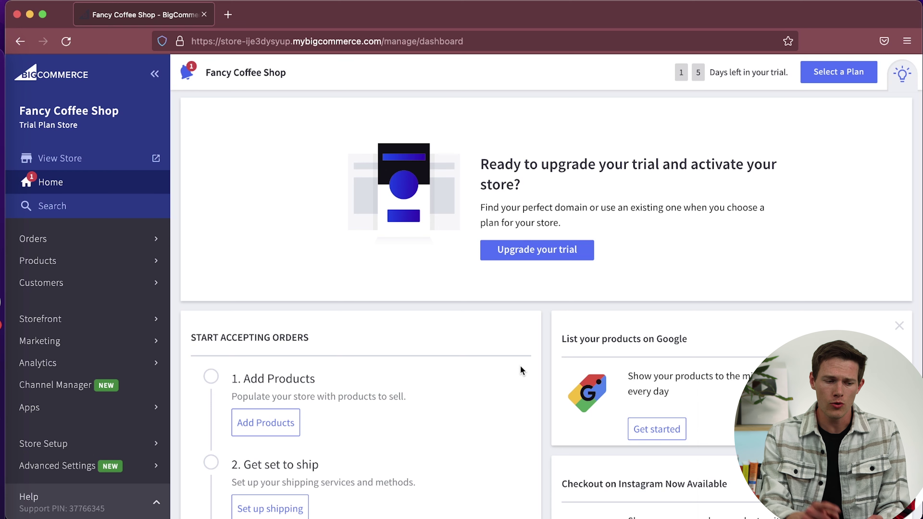
# - Look over the dashboard's Start Accepting Orders checklist and the Google and Instagram selling suggestions
pyautogui.scroll(-5, 534, 359)
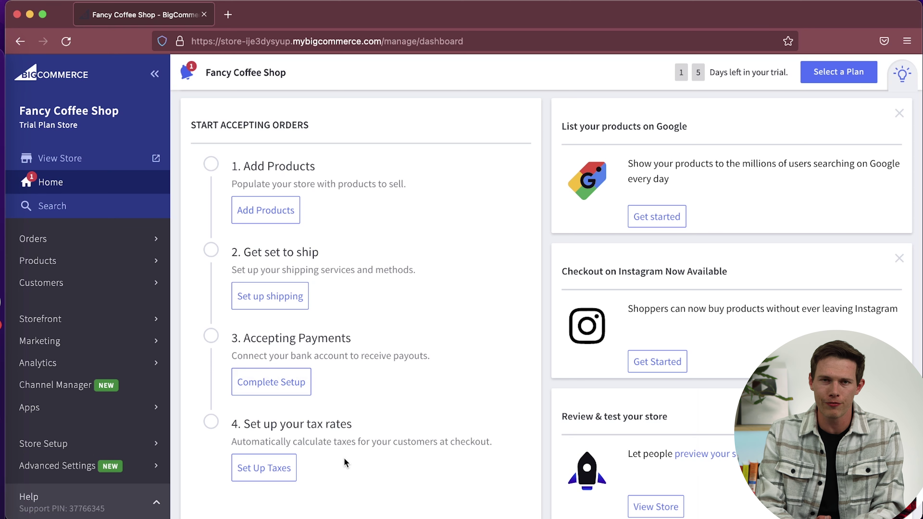
pyautogui.scroll(3, 419, 353)
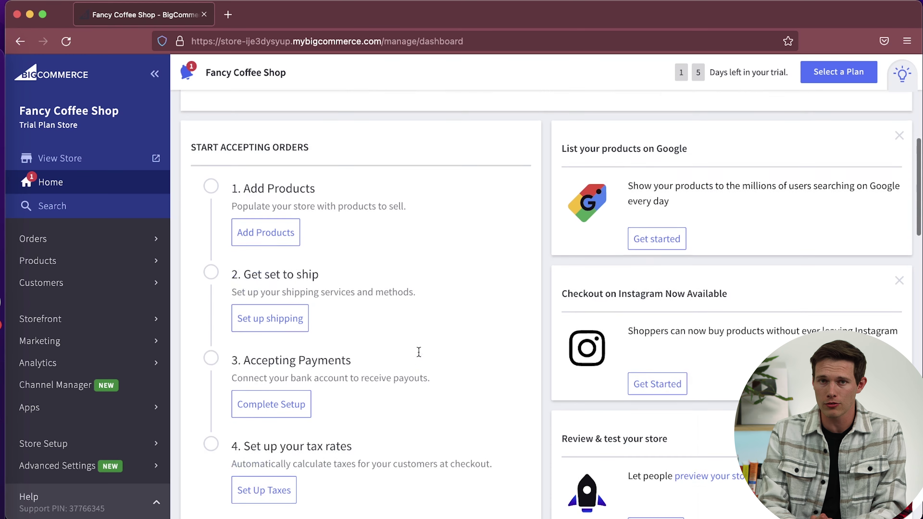
pyautogui.scroll(4, 419, 356)
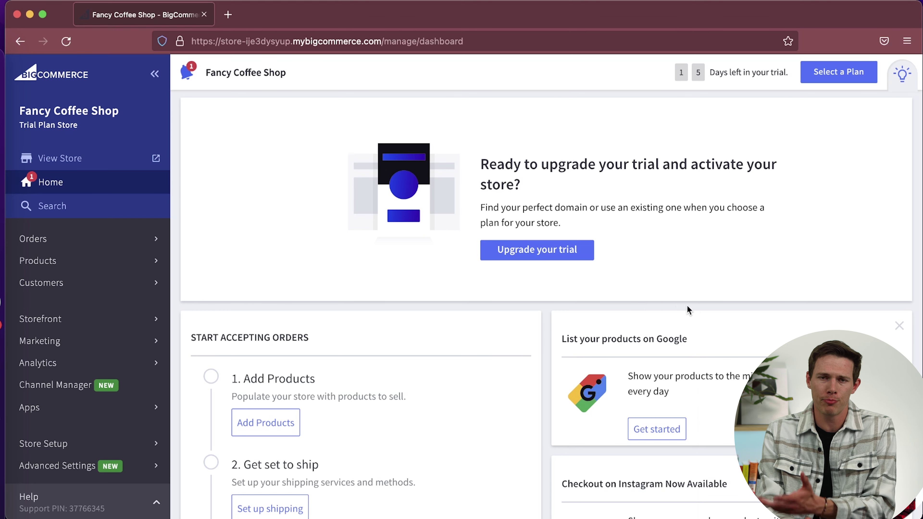
pyautogui.scroll(-5, 697, 306)
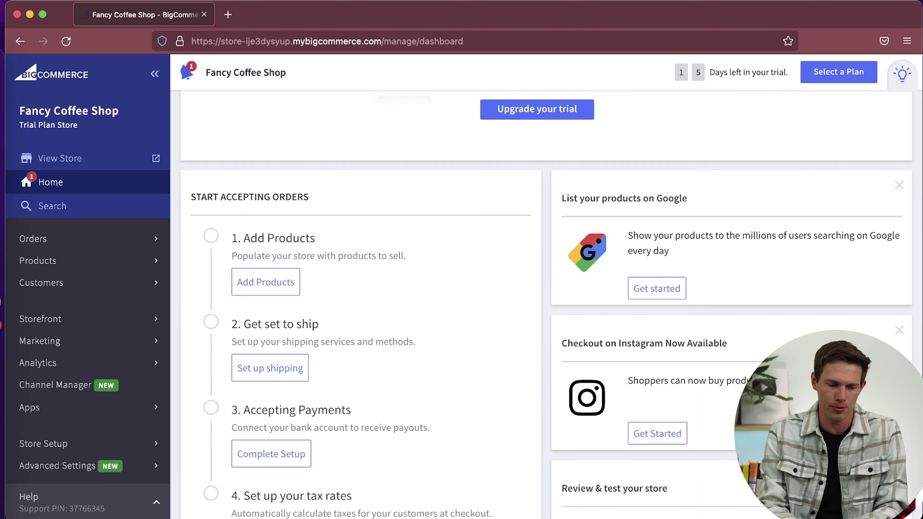
pyautogui.scroll(-2, 814, 268)
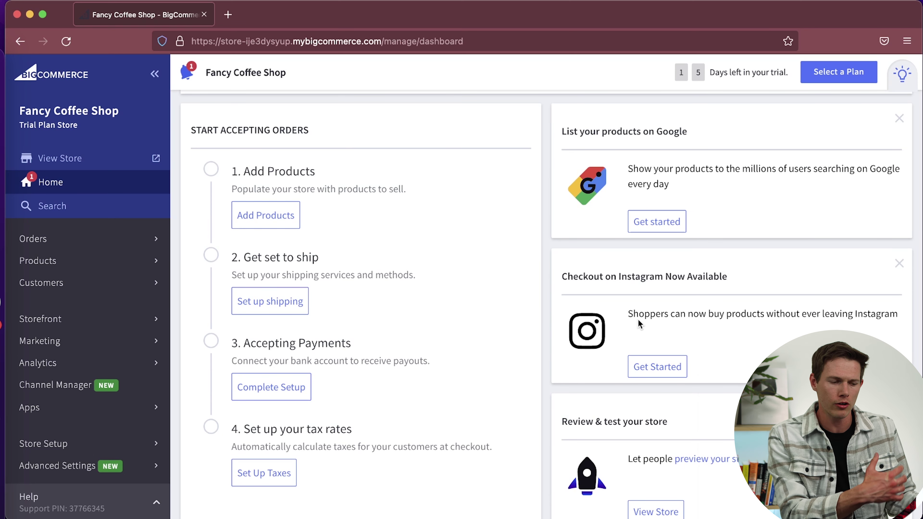
pyautogui.scroll(6, 640, 324)
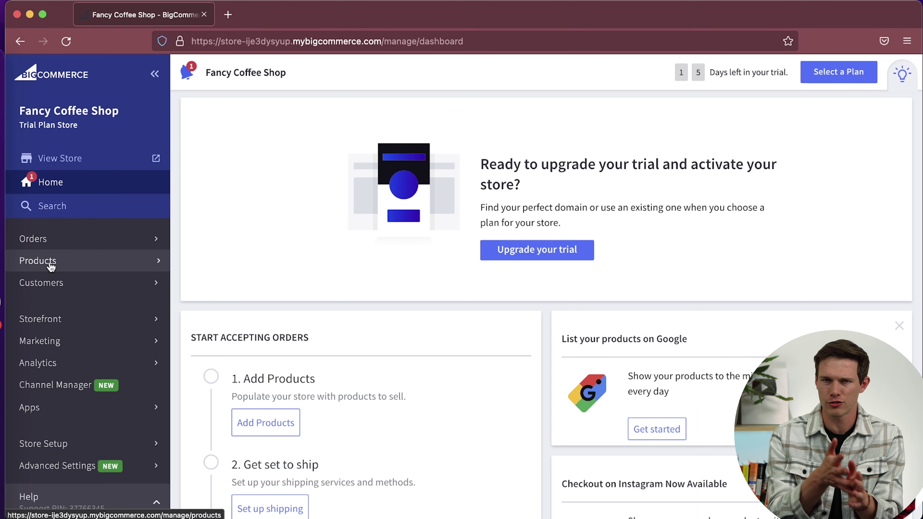
# - Open the store's product list, look over the sample products and start adding a new product
pyautogui.click(40, 262)
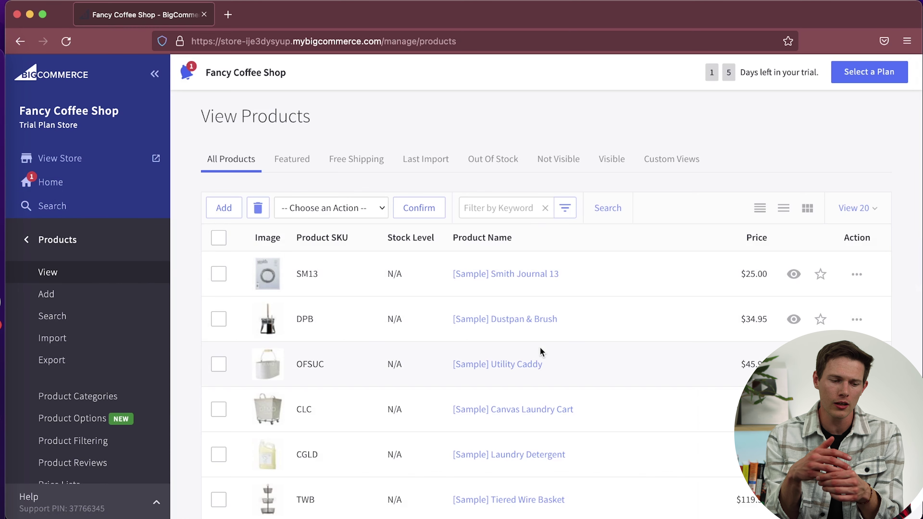
pyautogui.scroll(-4, 540, 348)
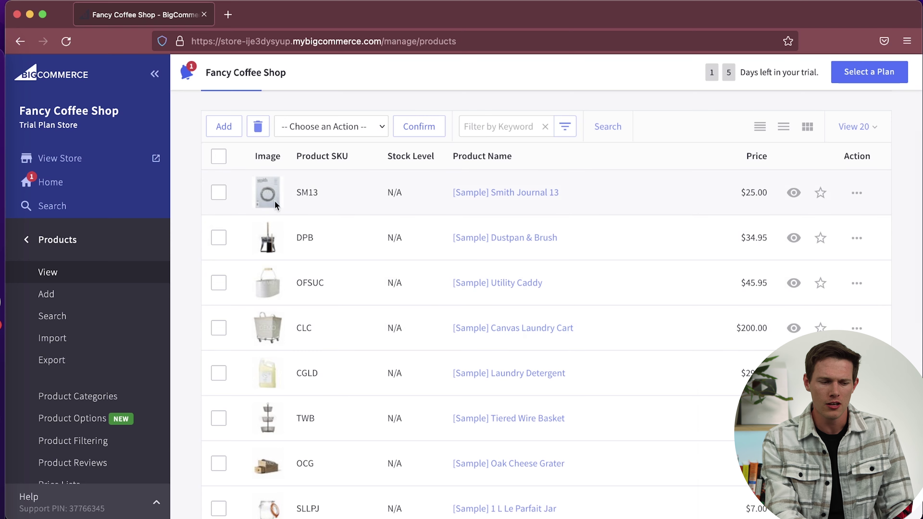
pyautogui.scroll(4, 275, 324)
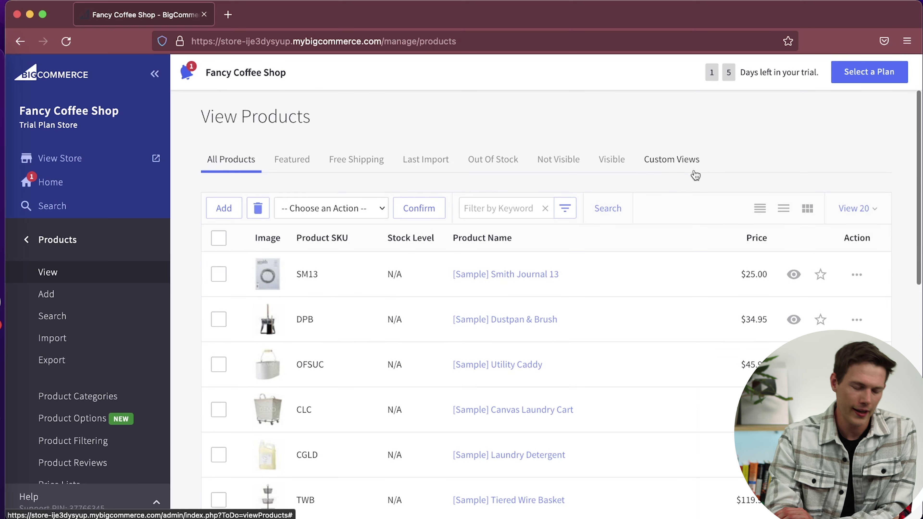
pyautogui.click(224, 209)
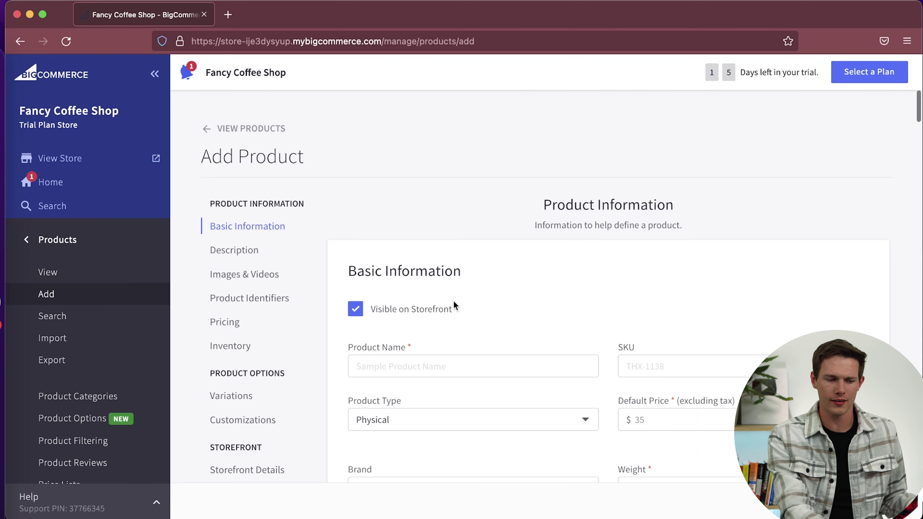
# - Name the new product "1lb bag of coffee" and give it the SKU 10001
pyautogui.scroll(-5, 454, 305)
pyautogui.scroll(-10, 456, 307)
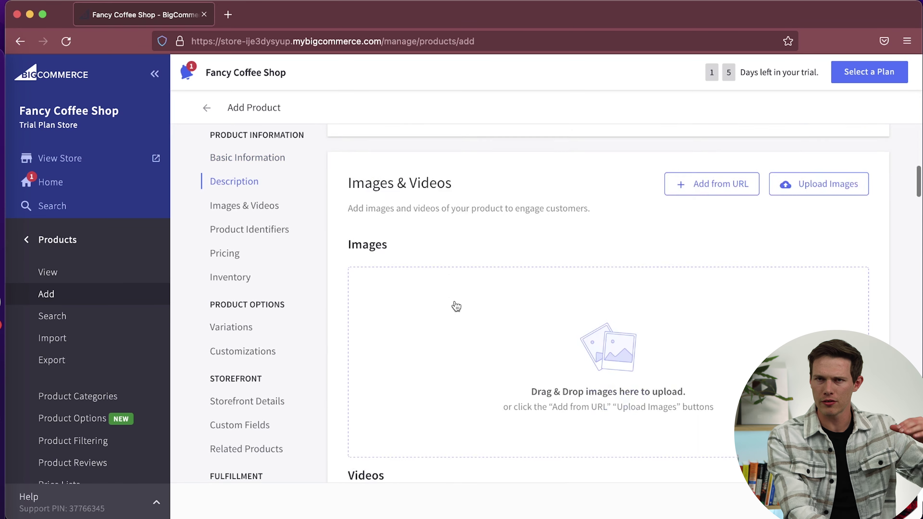
pyautogui.scroll(15, 250, 193)
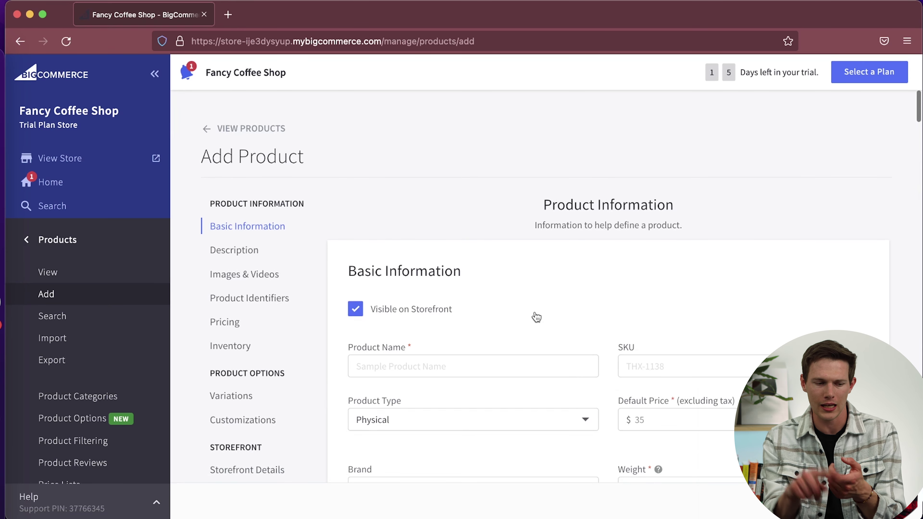
pyautogui.scroll(-3, 534, 314)
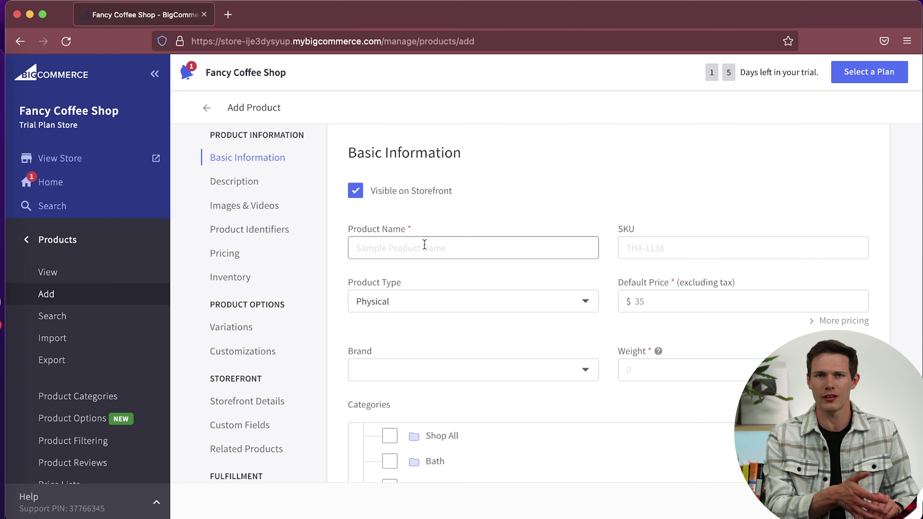
pyautogui.write('1')
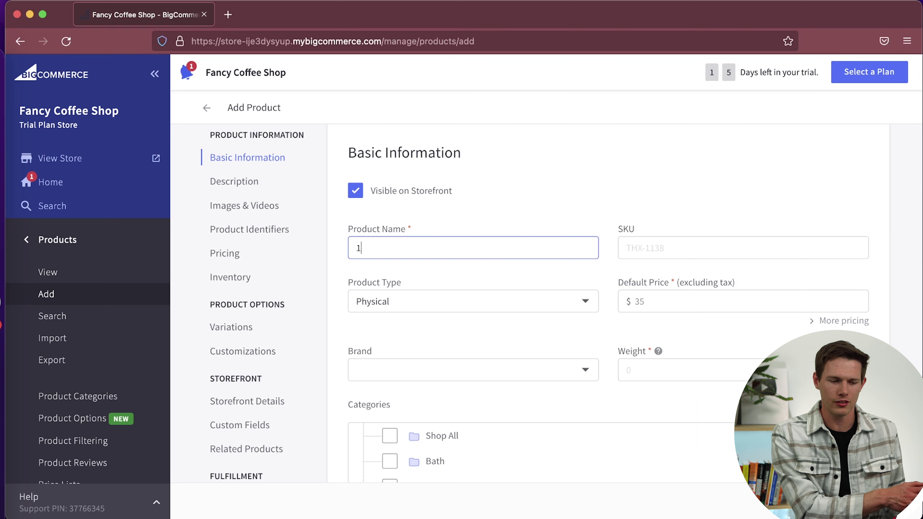
pyautogui.write('lb bag')
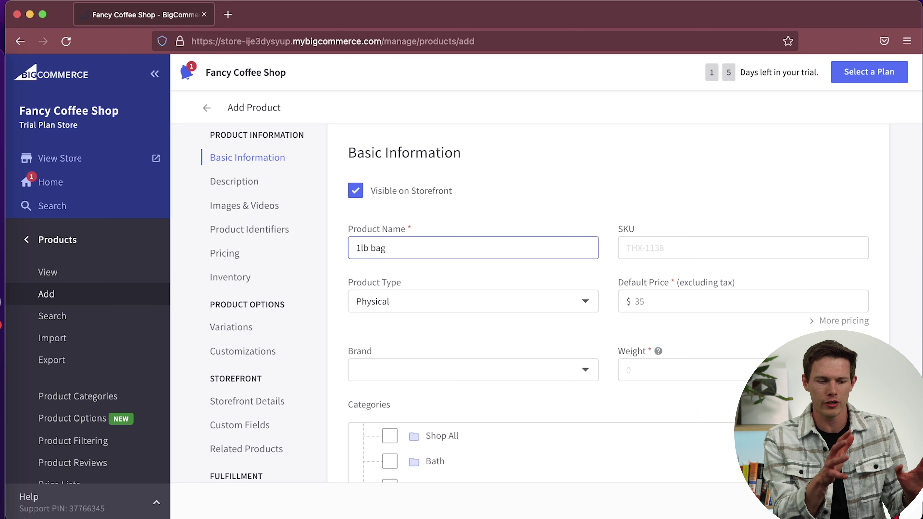
pyautogui.write(' of coffee')
pyautogui.press('Tab')
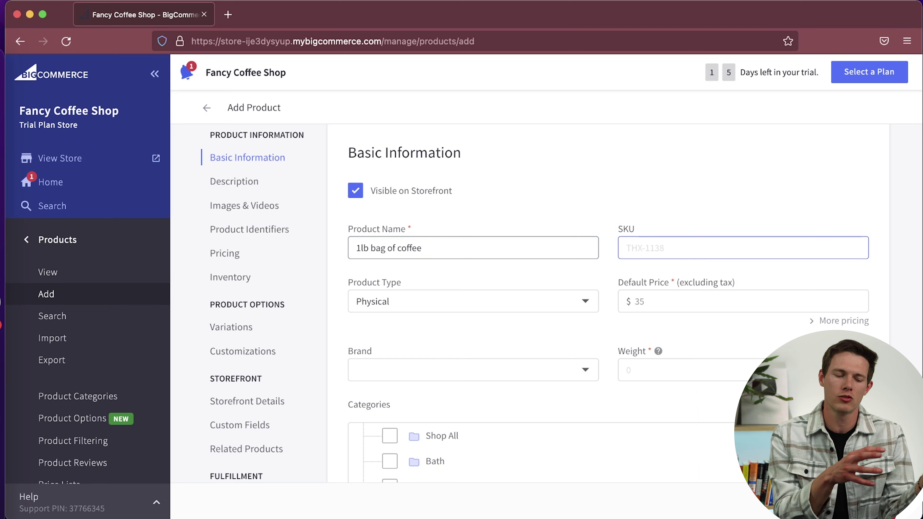
pyautogui.write('10001')
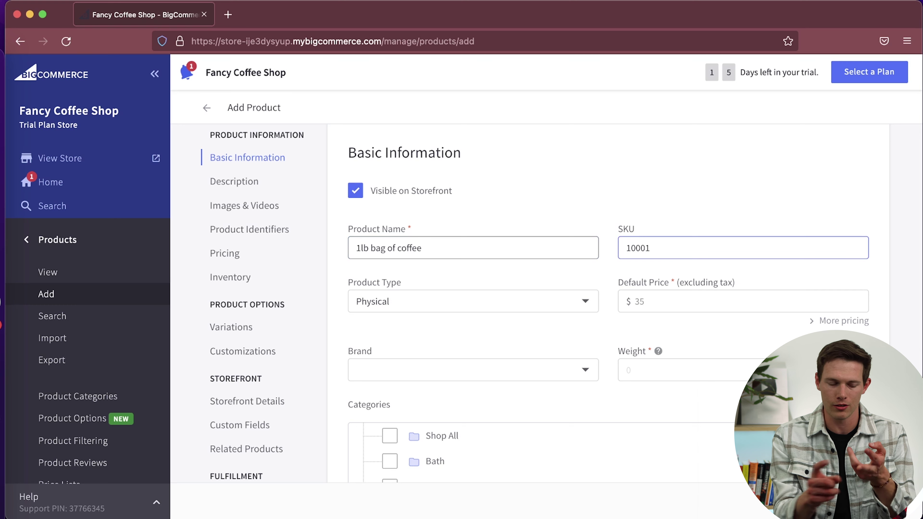
# - Check the product type options, leaving Physical selected, and set the default price to $20
pyautogui.scroll(-2, 444, 313)
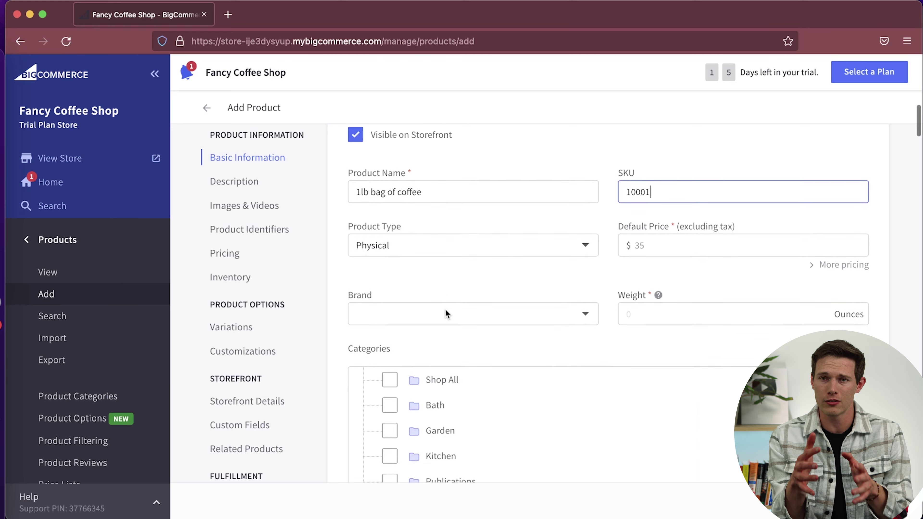
pyautogui.click(439, 246)
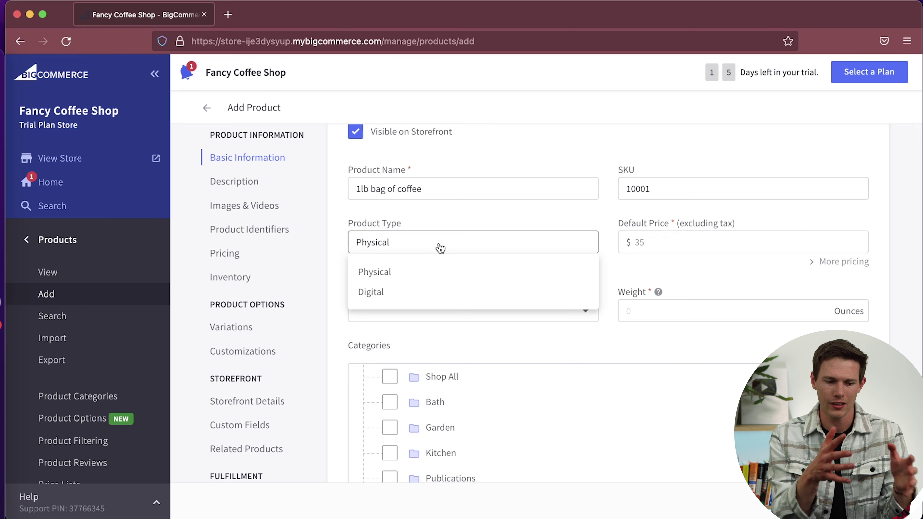
pyautogui.click(694, 244)
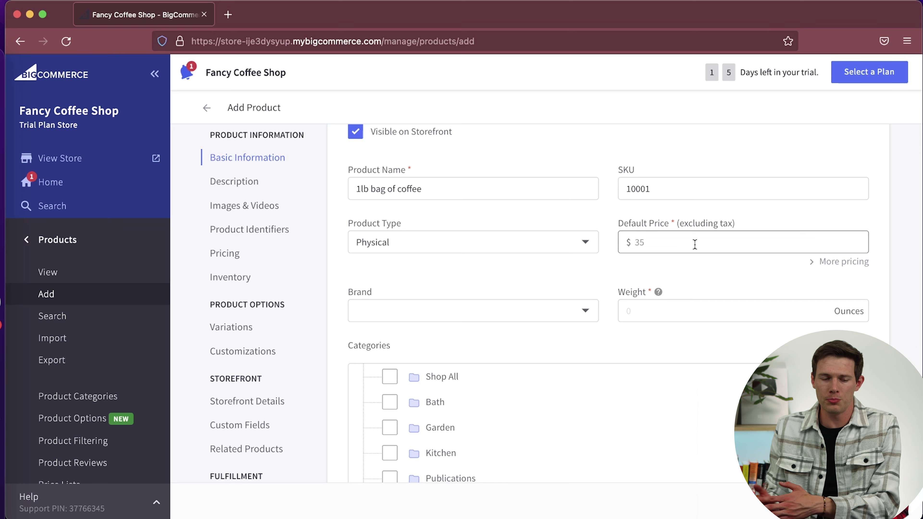
pyautogui.write('202')
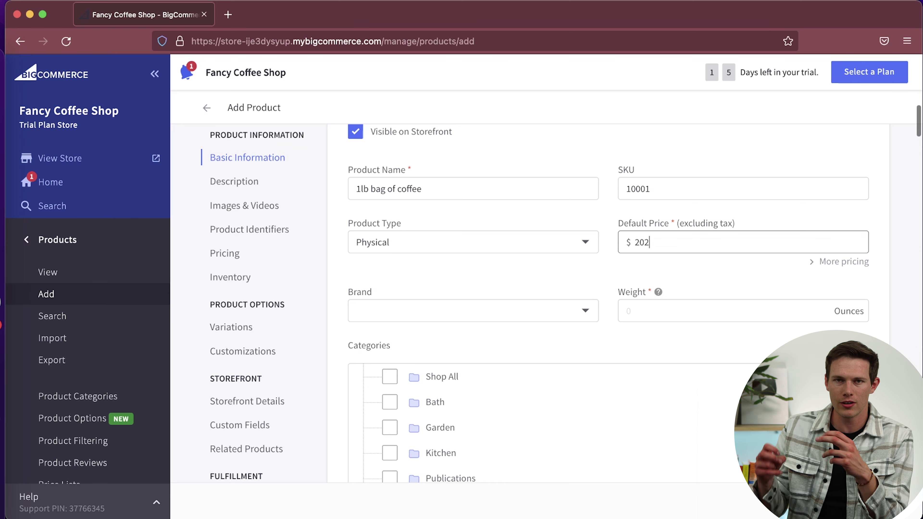
pyautogui.press('BackSpace')
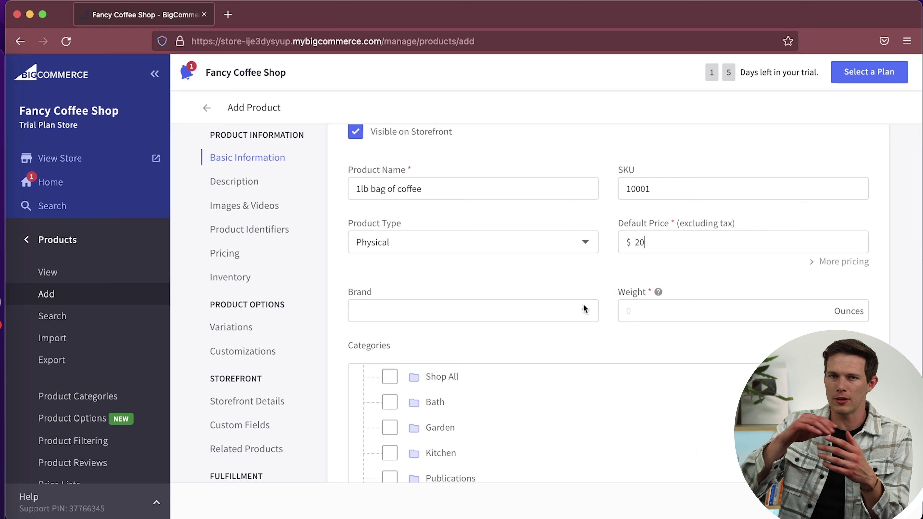
# - Check the available brands without choosing one and look through the form's categories and description sections
pyautogui.click(462, 312)
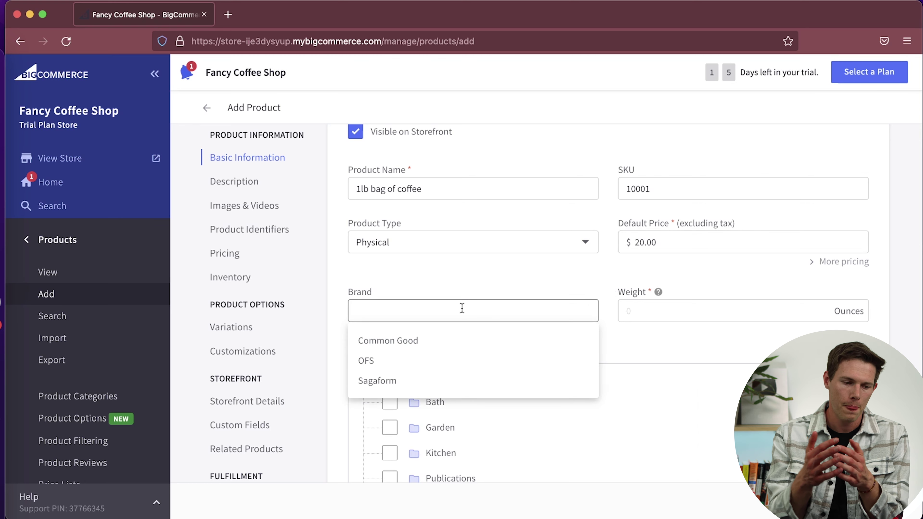
pyautogui.click(490, 283)
pyautogui.scroll(-2, 491, 283)
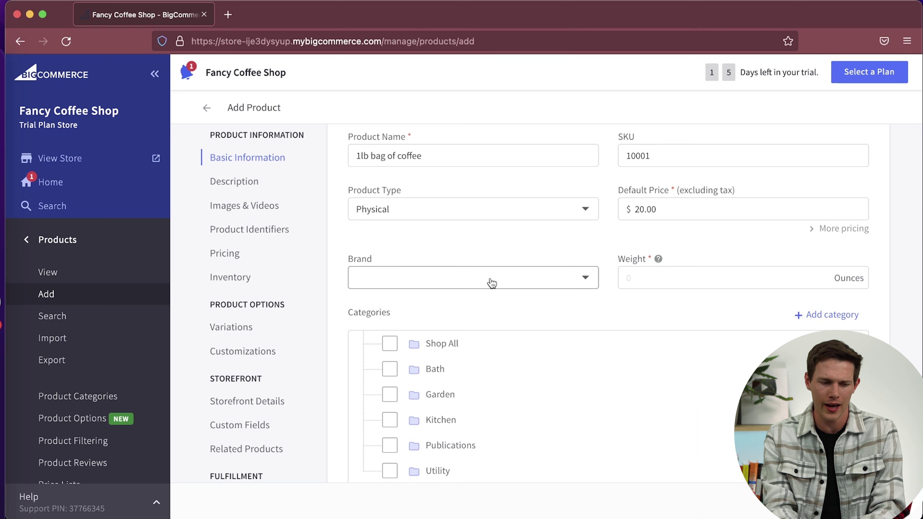
pyautogui.scroll(-10, 491, 283)
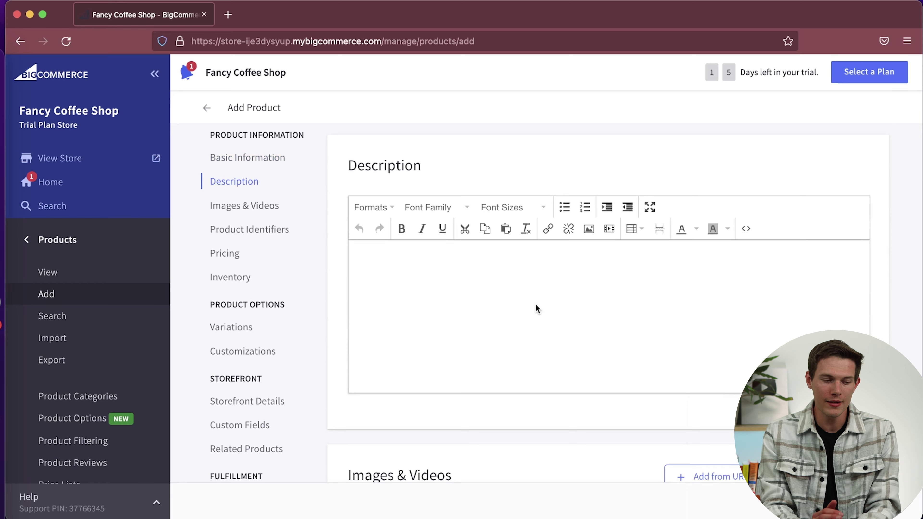
# - Paste the copied Lorem ipsum text into the product description and check the available font families without choosing one
pyautogui.click(537, 308)
pyautogui.press('super+v')
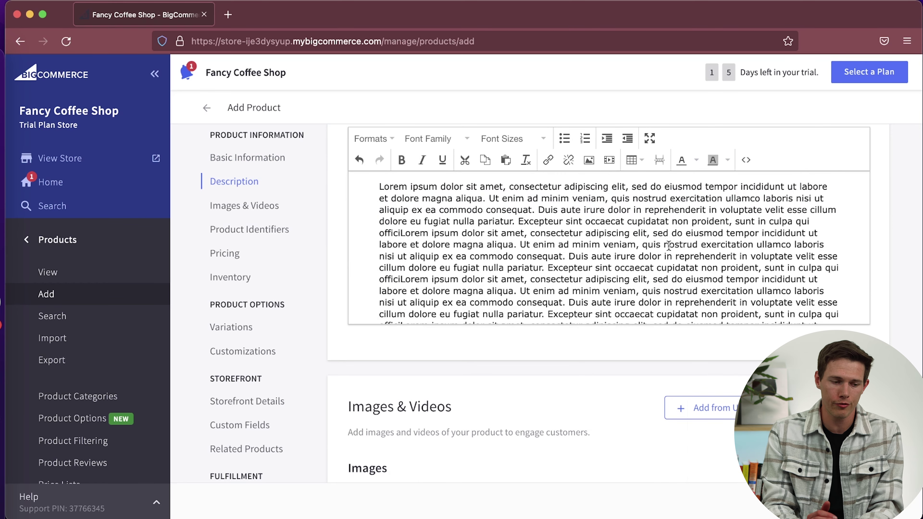
pyautogui.scroll(3, 668, 245)
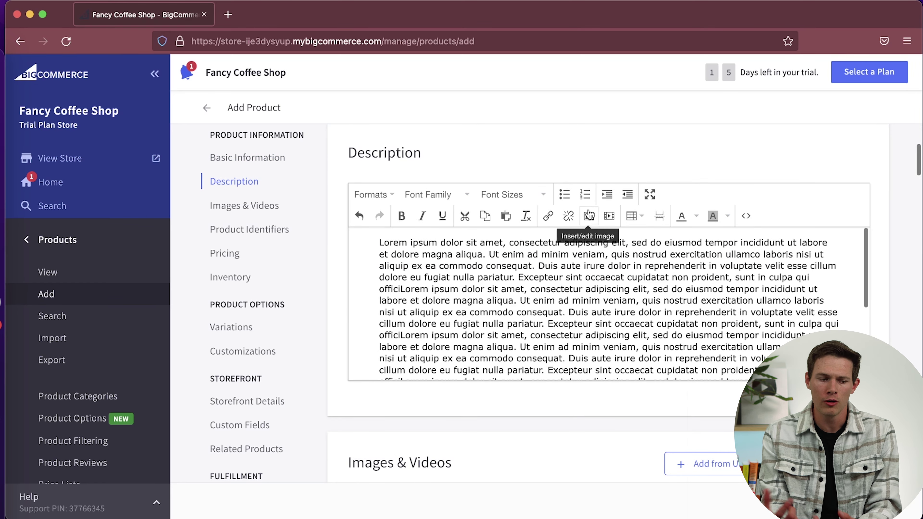
pyautogui.click(424, 197)
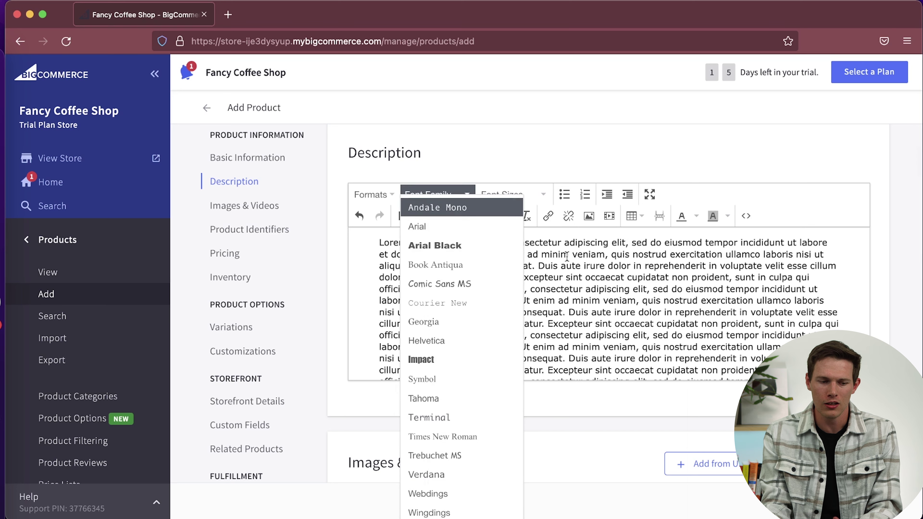
pyautogui.click(554, 313)
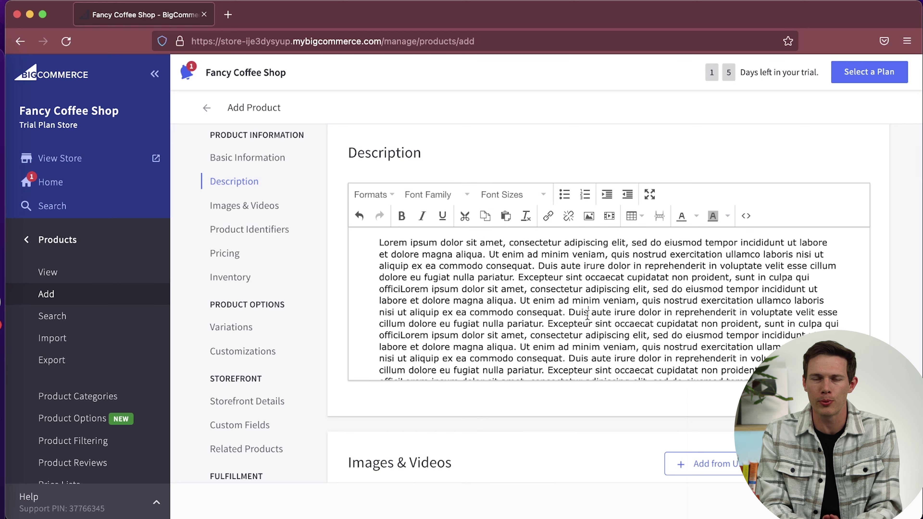
# - Bold "ex ea commodo consequat. Duis a" and the later "nulla pariatur. E" in the description text
pyautogui.moveTo(411, 264); pyautogui.dragTo(565, 269)
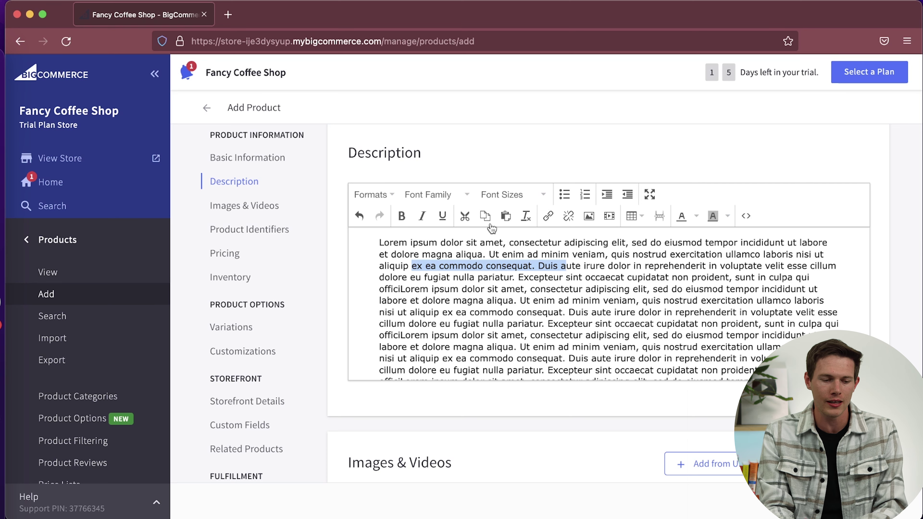
pyautogui.click(401, 216)
pyautogui.moveTo(479, 324); pyautogui.dragTo(563, 324)
pyautogui.click(401, 216)
# - Break the description before the first "Excepteur" and insert a bulleted list there with "home grown" and "ethically sourced"
pyautogui.click(547, 277)
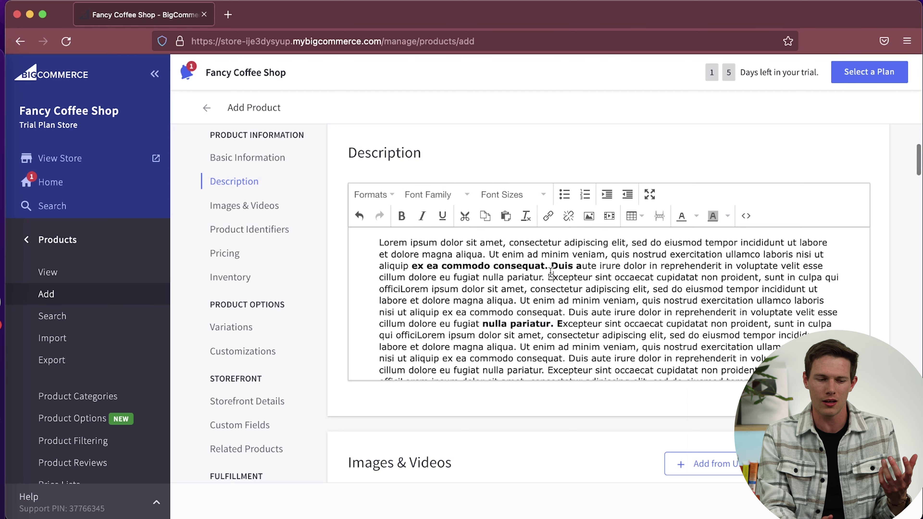
pyautogui.press('Return')
pyautogui.press('Return')
pyautogui.press('Up')
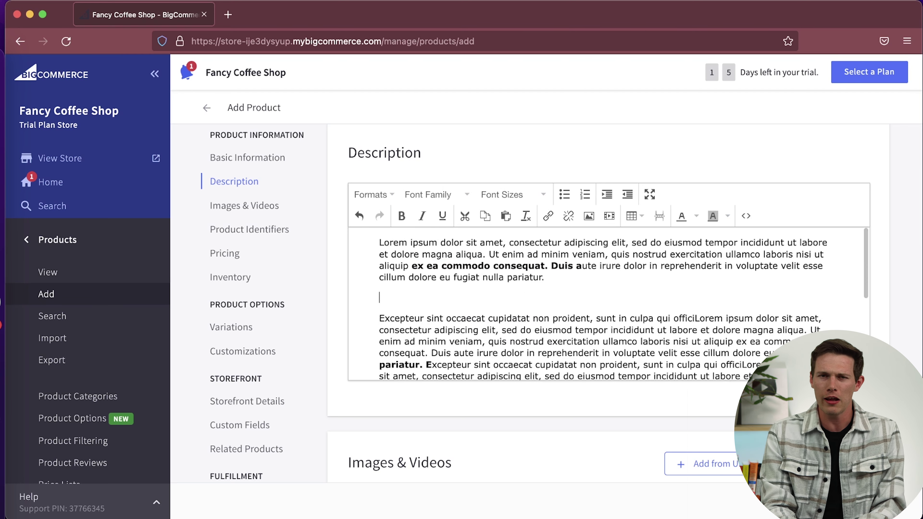
pyautogui.click(565, 196)
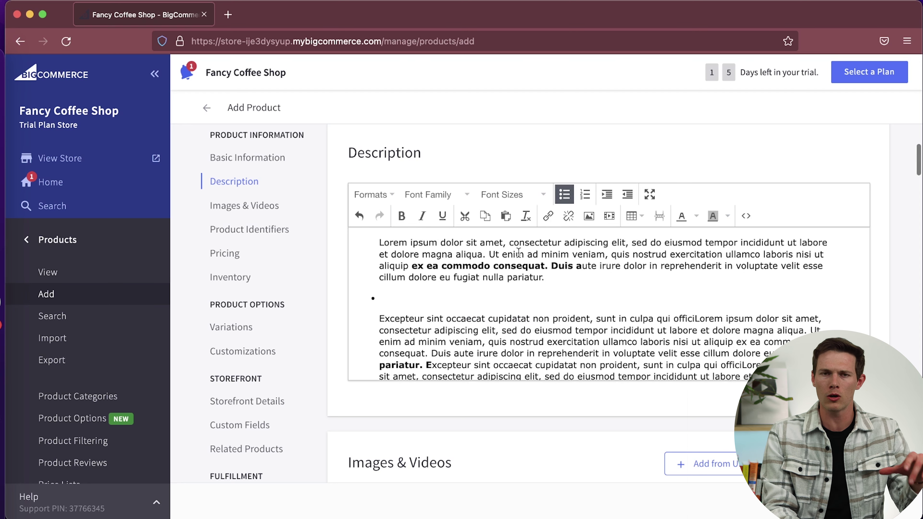
pyautogui.write('home grown')
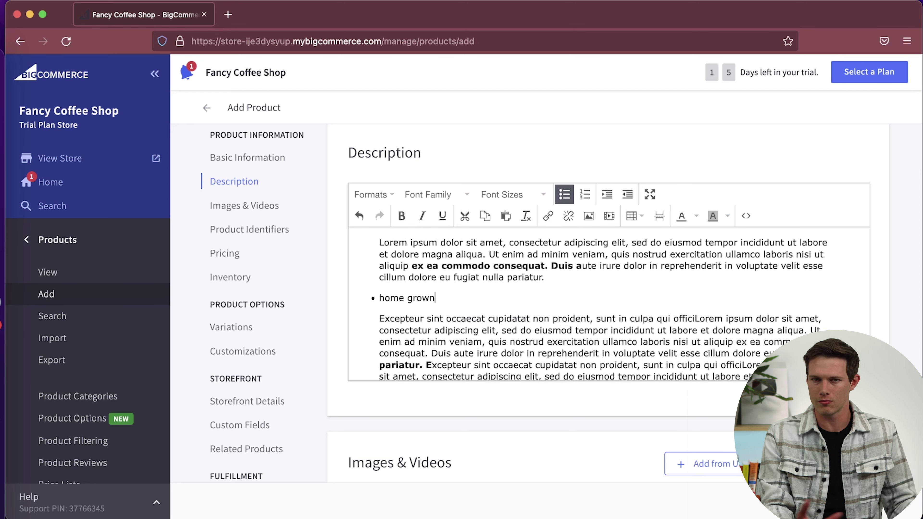
pyautogui.press('Return')
pyautogui.write('ethically s')
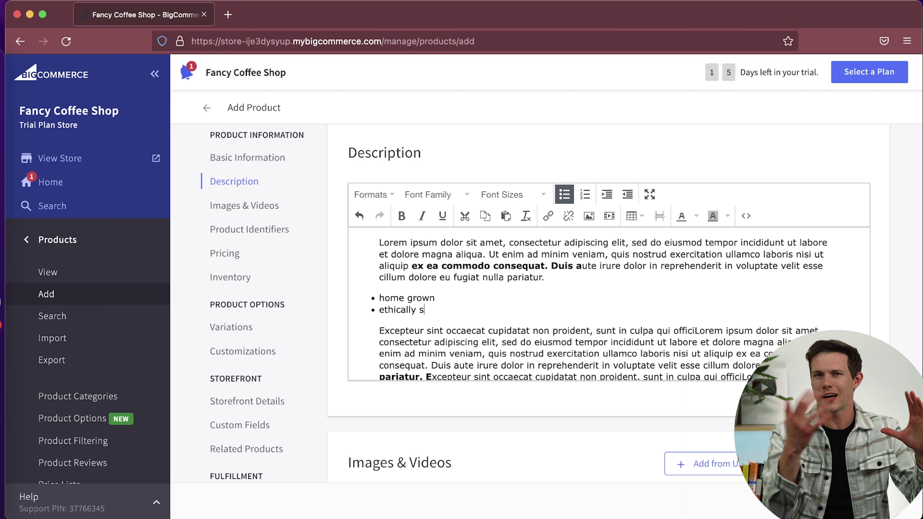
pyautogui.write('ourced')
pyautogui.press('Return')
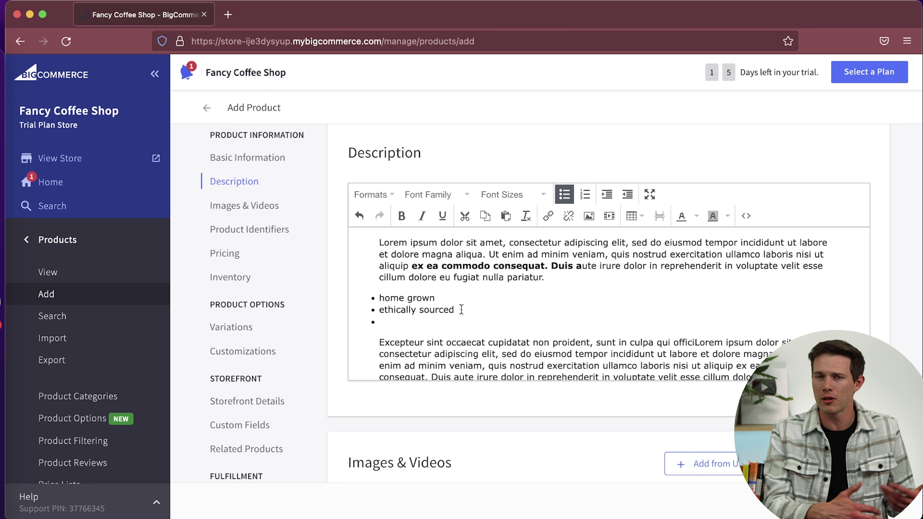
pyautogui.moveTo(459, 309); pyautogui.dragTo(378, 309)
# - Look over the images and videos section and the MPN, GTIN and UPC/EAN identifier fields, leaving them empty
pyautogui.scroll(-8, 597, 423)
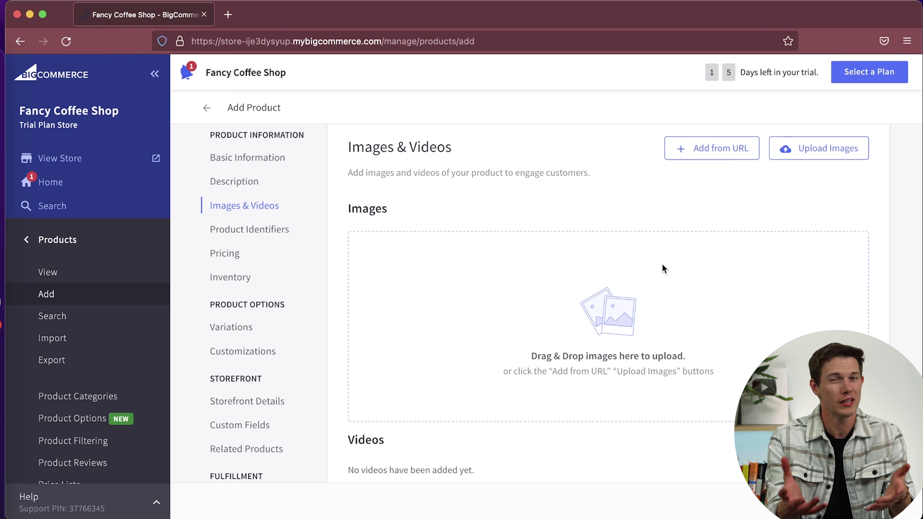
pyautogui.scroll(-7, 406, 218)
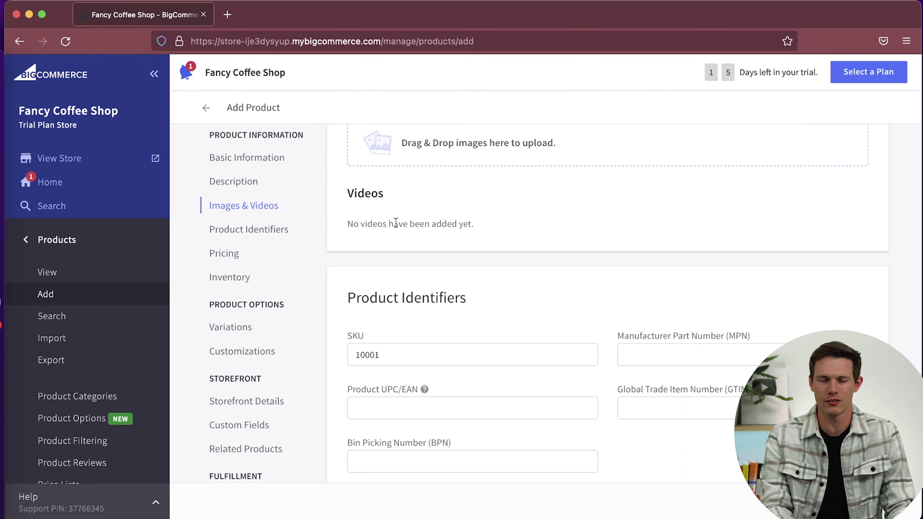
pyautogui.scroll(-3, 447, 299)
pyautogui.click(658, 218)
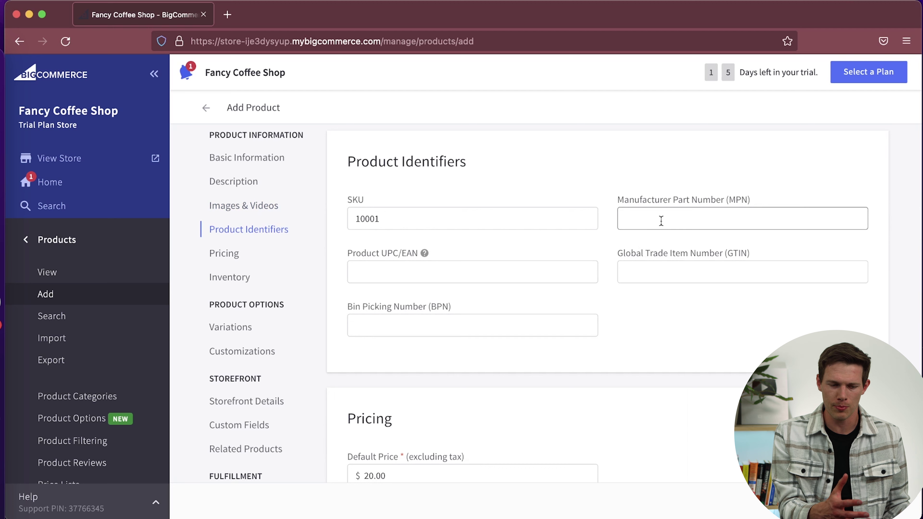
pyautogui.click(643, 269)
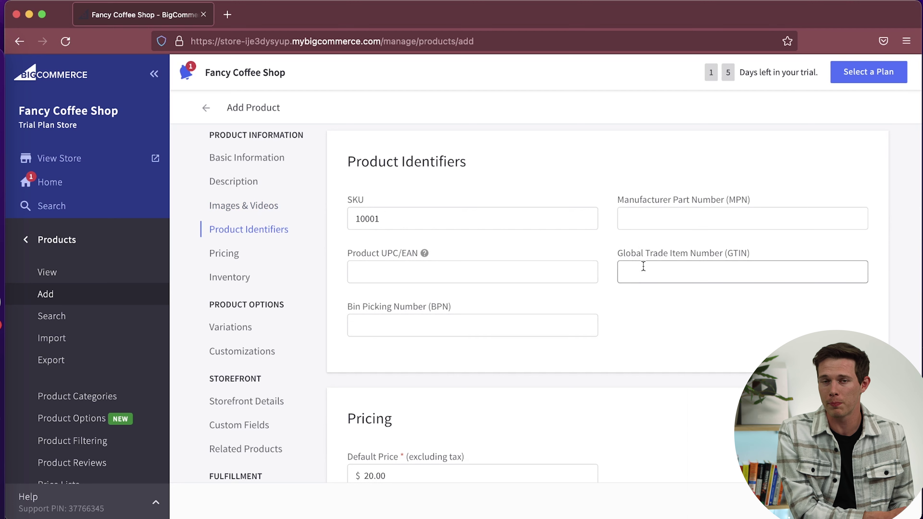
pyautogui.click(574, 280)
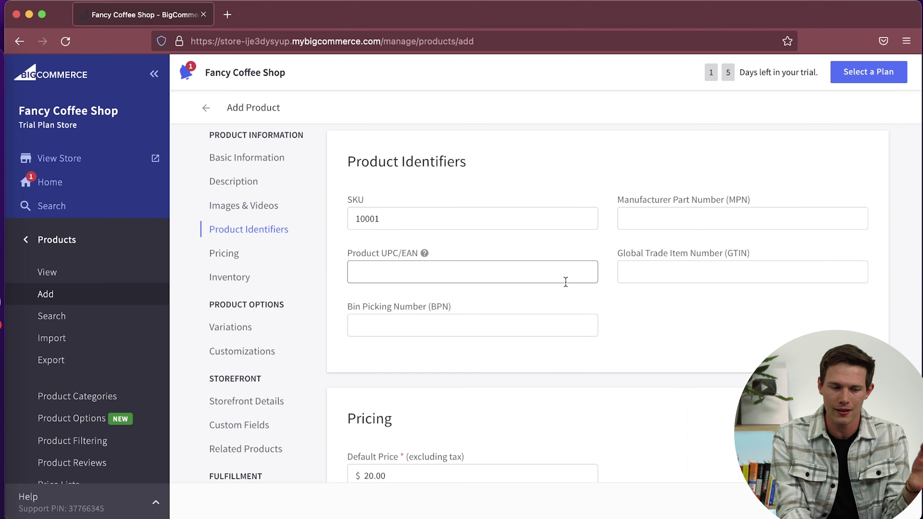
# - Set the product's tax class to Non-Taxable Products in the pricing section
pyautogui.scroll(-4, 577, 283)
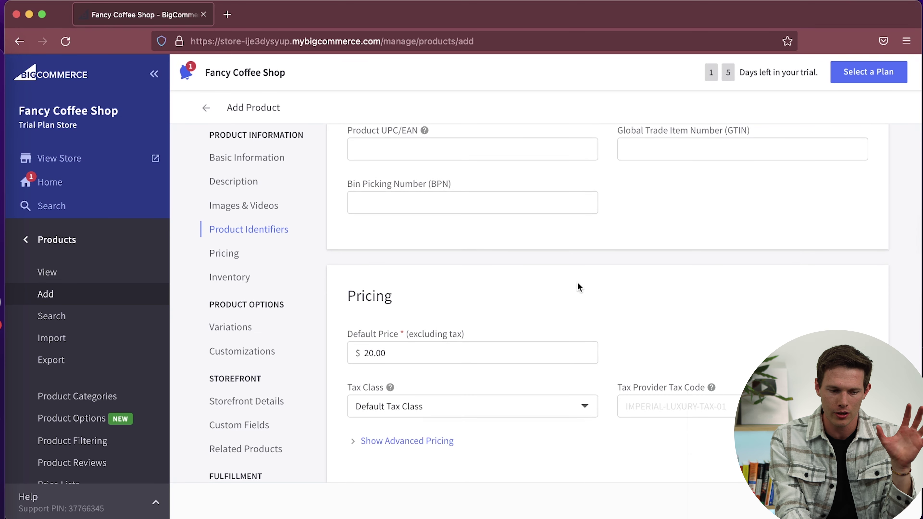
pyautogui.scroll(-5, 577, 287)
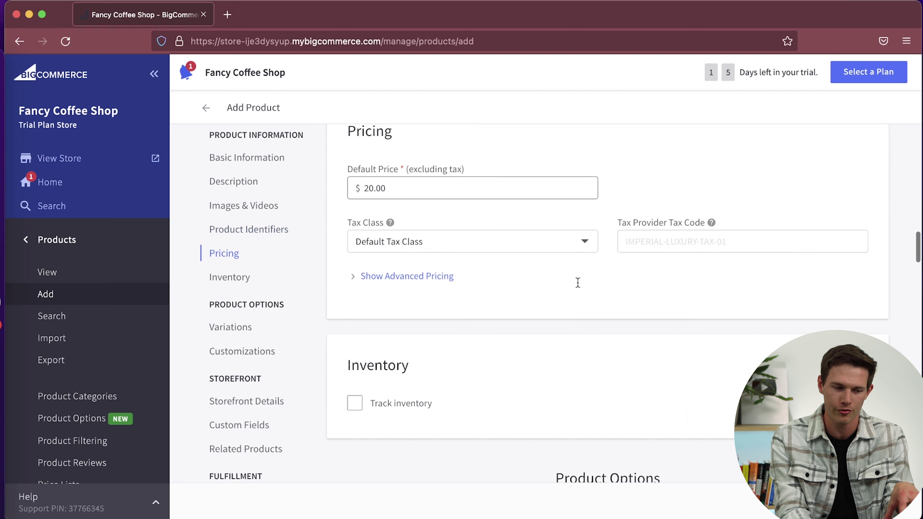
pyautogui.click(529, 252)
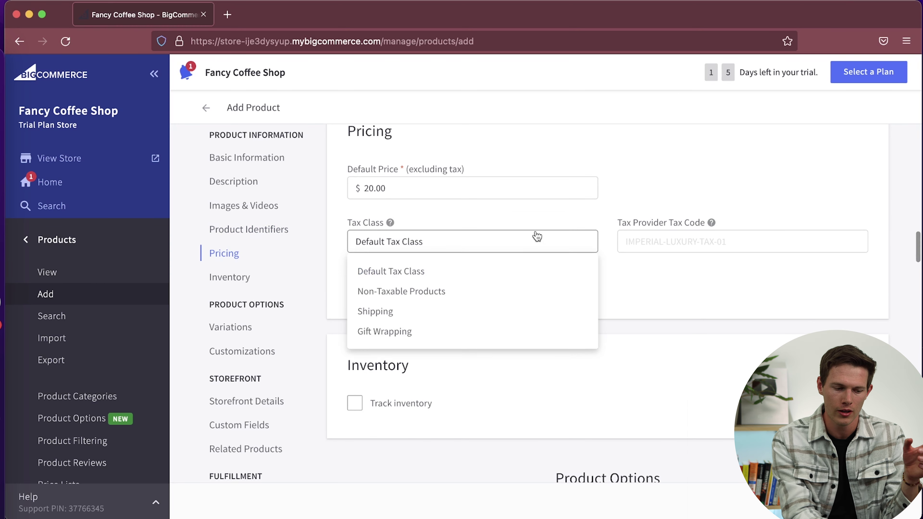
pyautogui.click(426, 293)
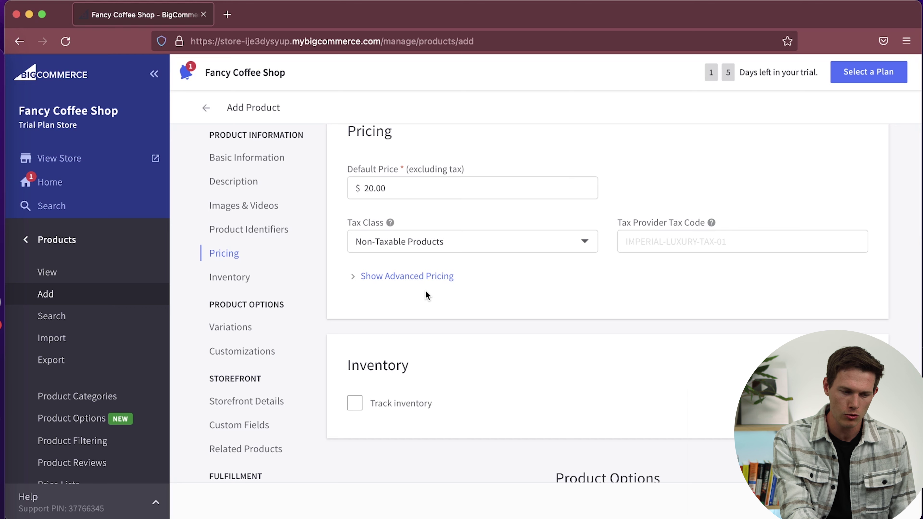
# - Add a variant option named "Type" to the product, leaving Radio Buttons as its display type
pyautogui.scroll(-10, 425, 290)
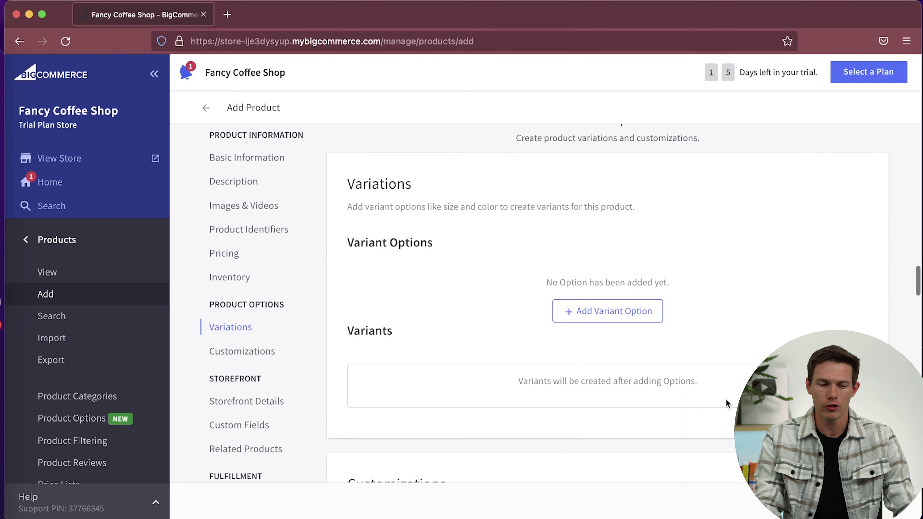
pyautogui.scroll(-3, 495, 257)
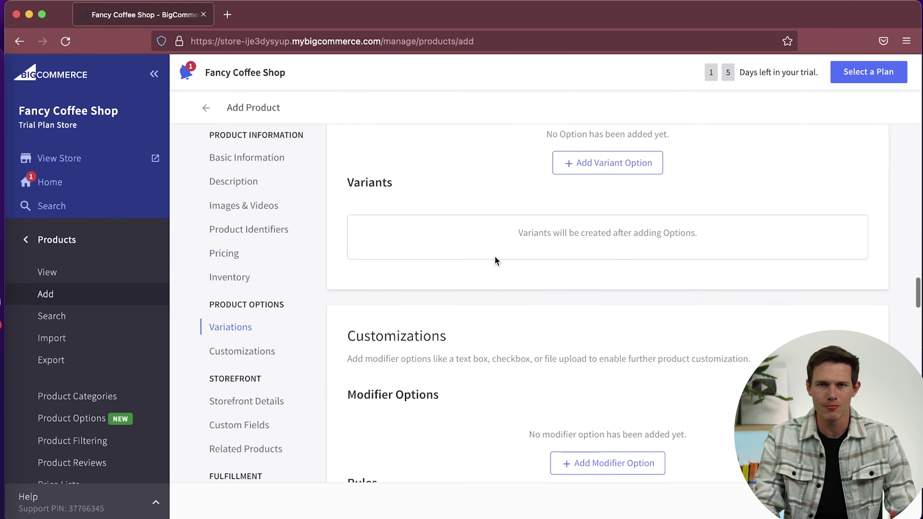
pyautogui.scroll(3, 495, 260)
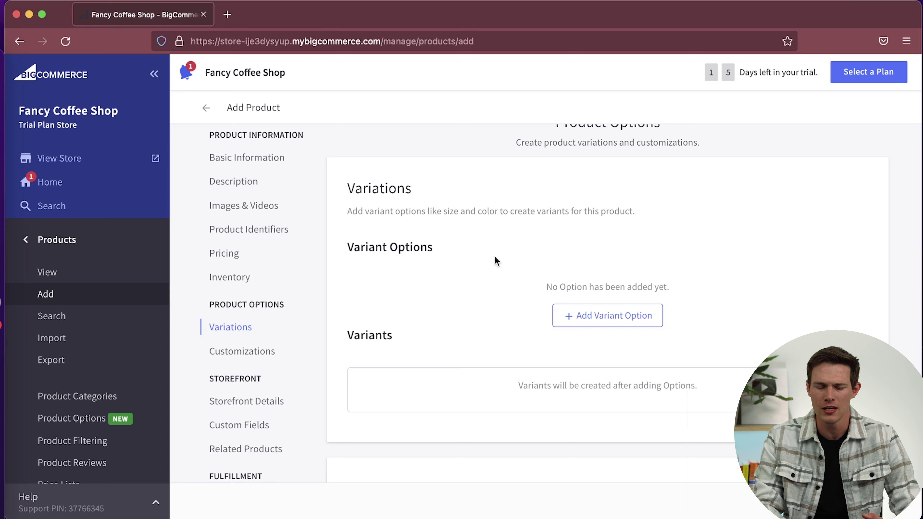
pyautogui.click(601, 322)
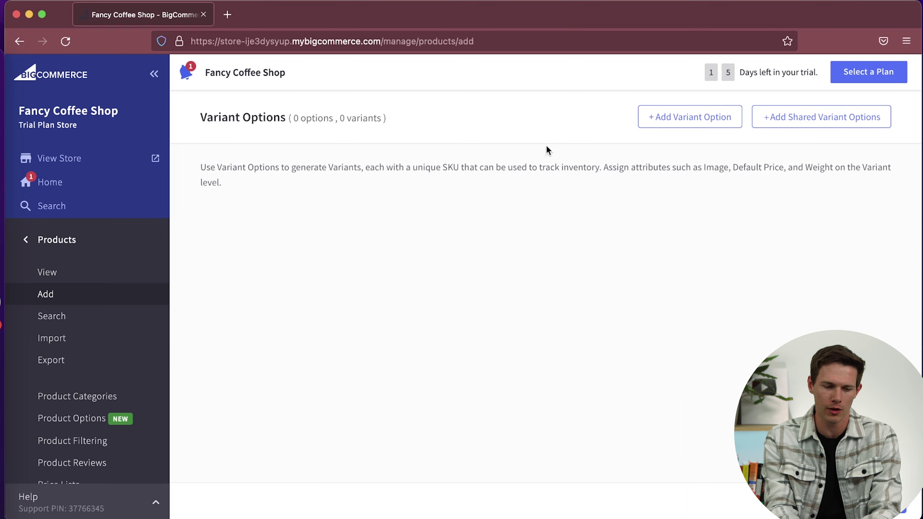
pyautogui.click(687, 124)
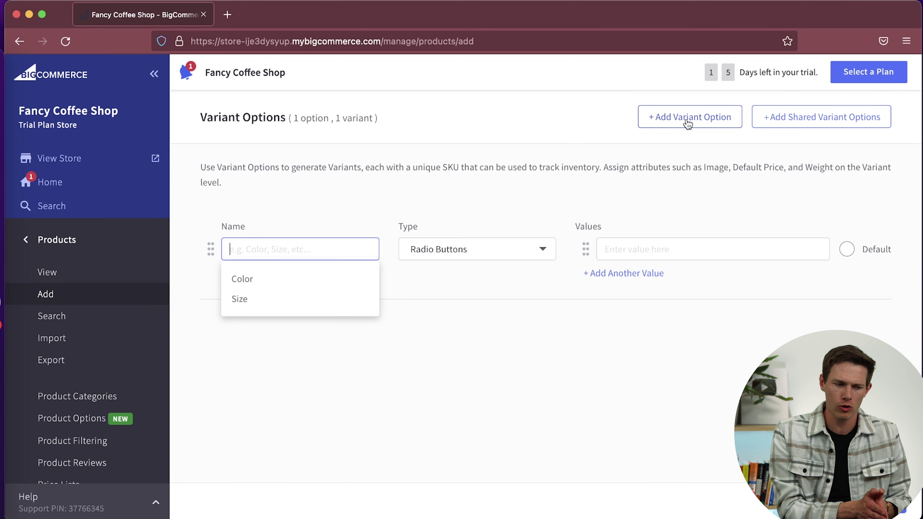
pyautogui.write('Type')
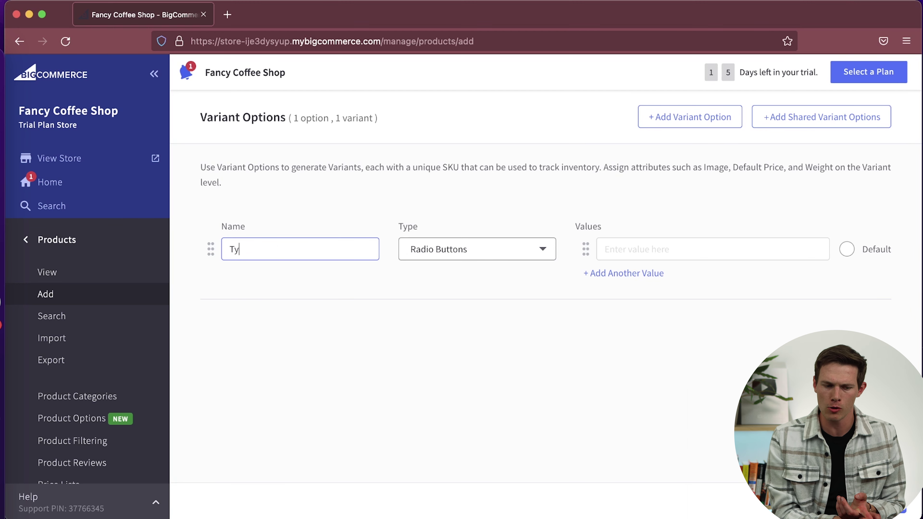
pyautogui.press('BackSpace')
pyautogui.press('BackSpace')
pyautogui.write('pe')
# - Give the Type option the values "finely ground", "unground" and "coarse ground" and save the variant options
pyautogui.click(703, 249)
pyautogui.write('finely ground')
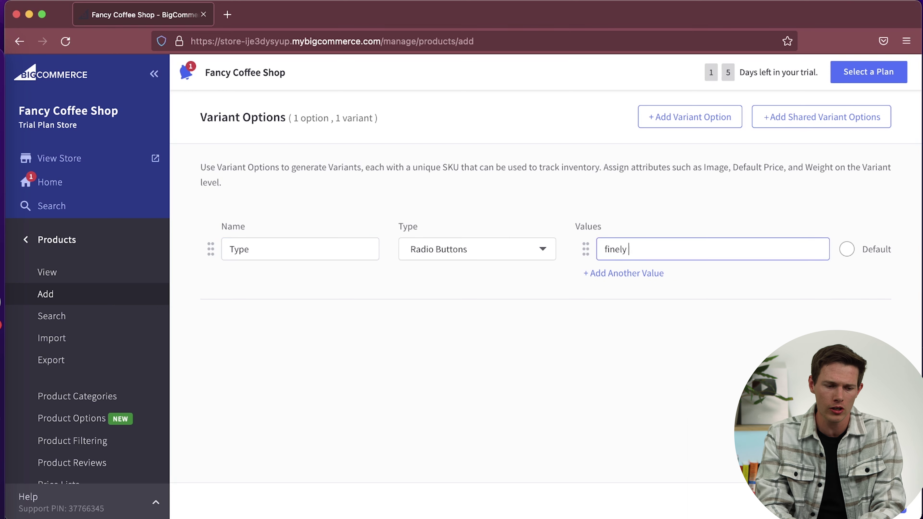
pyautogui.click(601, 274)
pyautogui.write('unground')
pyautogui.click(601, 307)
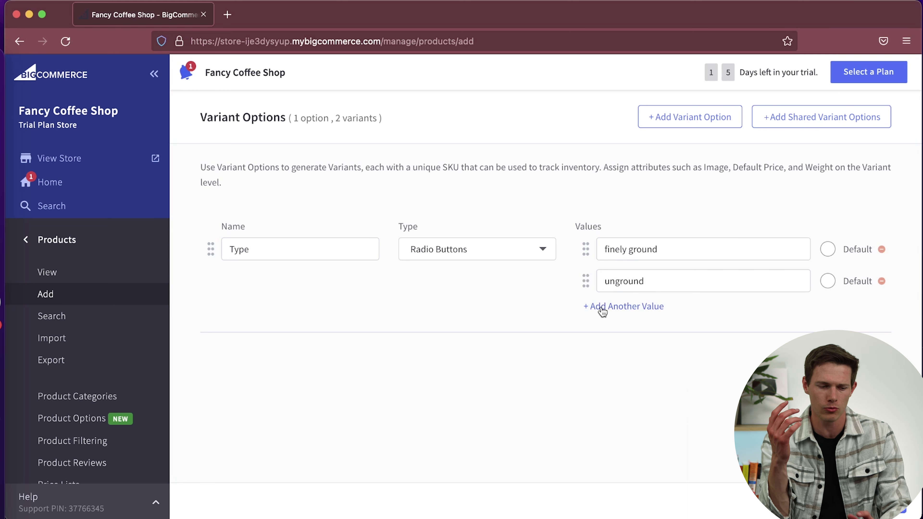
pyautogui.write('coa')
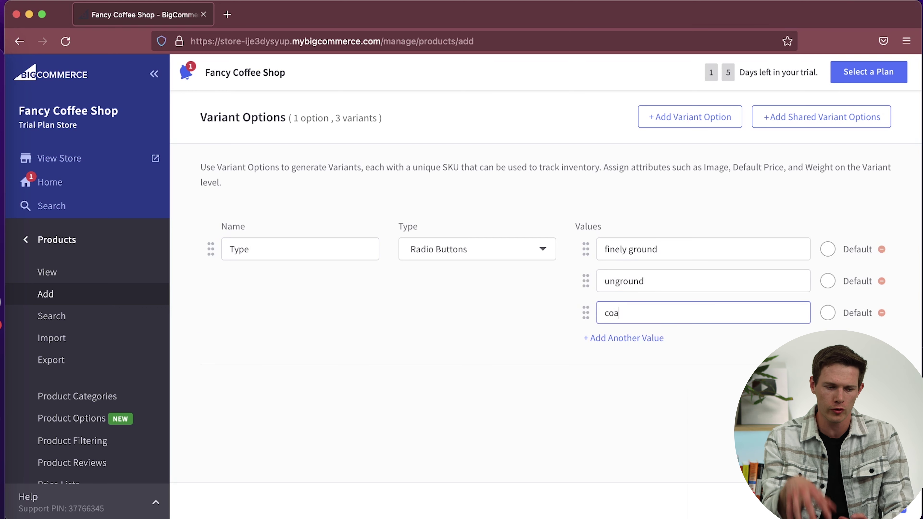
pyautogui.write('rse ground')
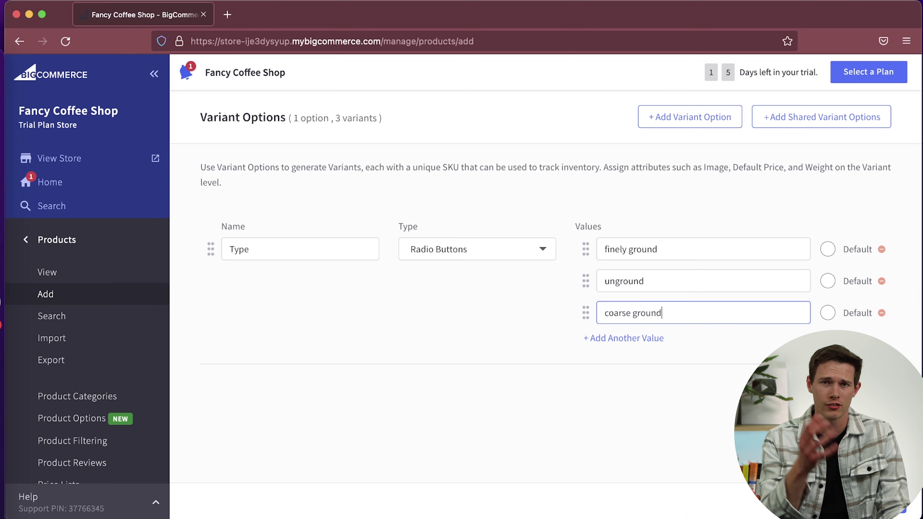
pyautogui.press('Return')
# - Review the generated variants table and look through the customizations, storefront and customs information sections of the form
pyautogui.scroll(-4, 585, 376)
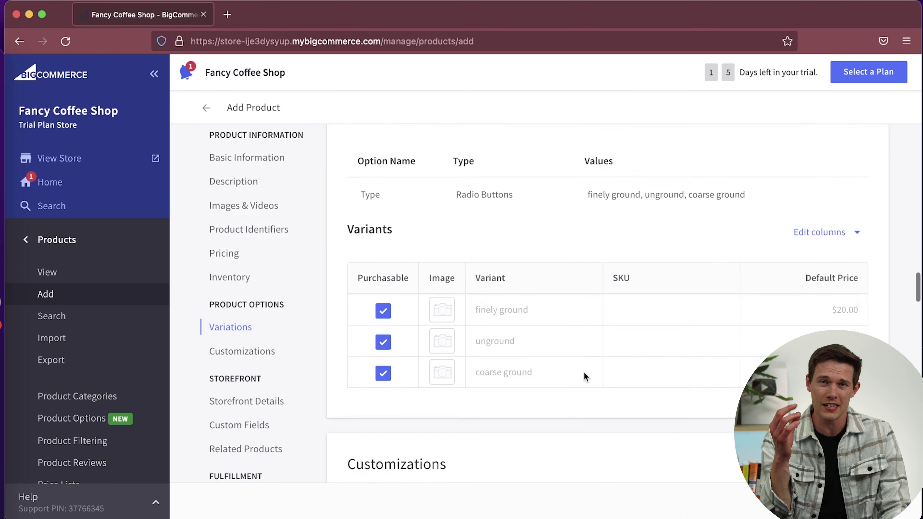
pyautogui.scroll(-2, 585, 377)
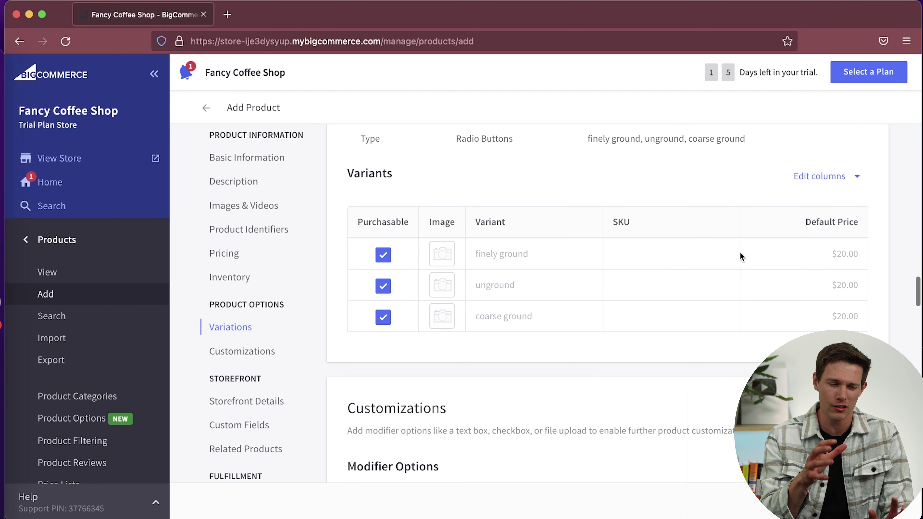
pyautogui.scroll(-8, 712, 205)
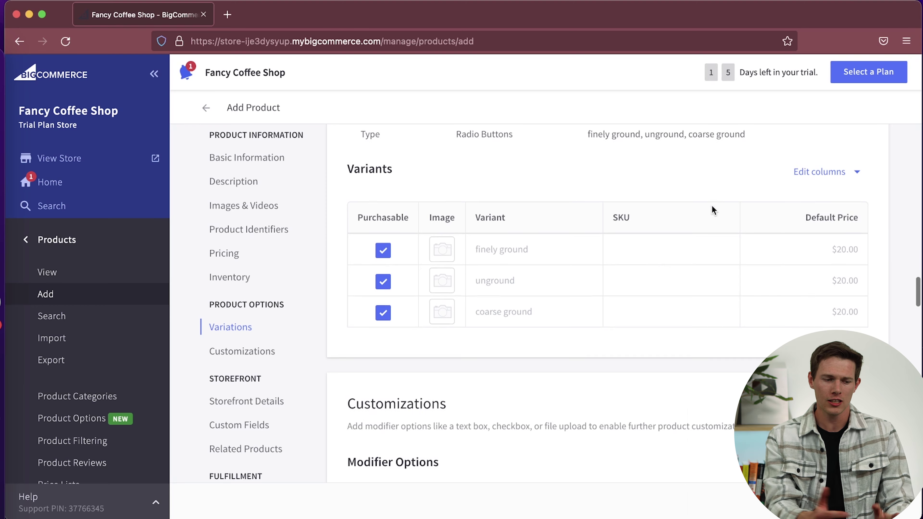
pyautogui.scroll(-1, 712, 205)
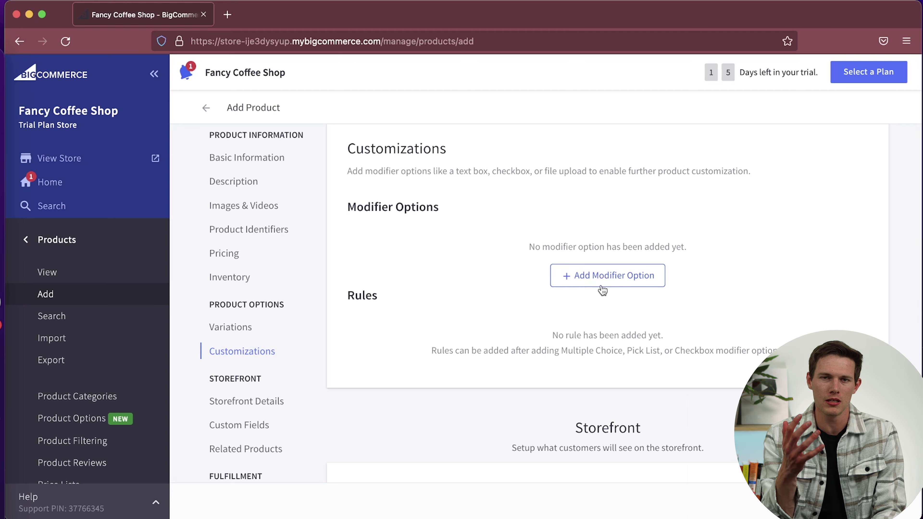
pyautogui.scroll(-3, 602, 290)
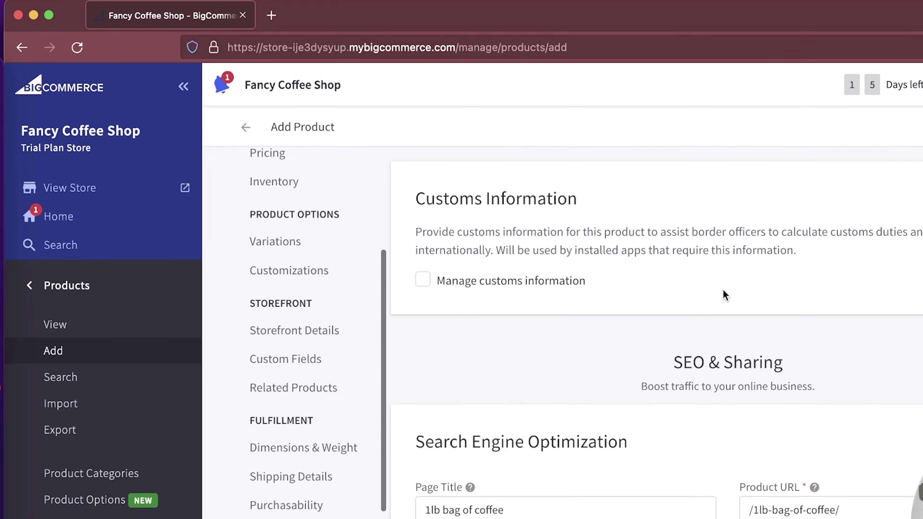
# - Examine the page title, product URL and meta description fields in the product's Search Engine Optimization section
pyautogui.scroll(-3, 722, 295)
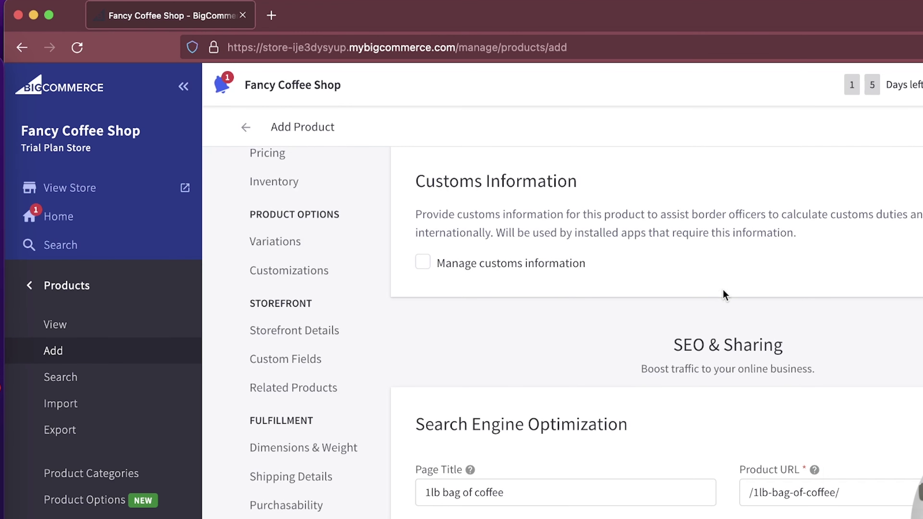
pyautogui.scroll(2, 722, 295)
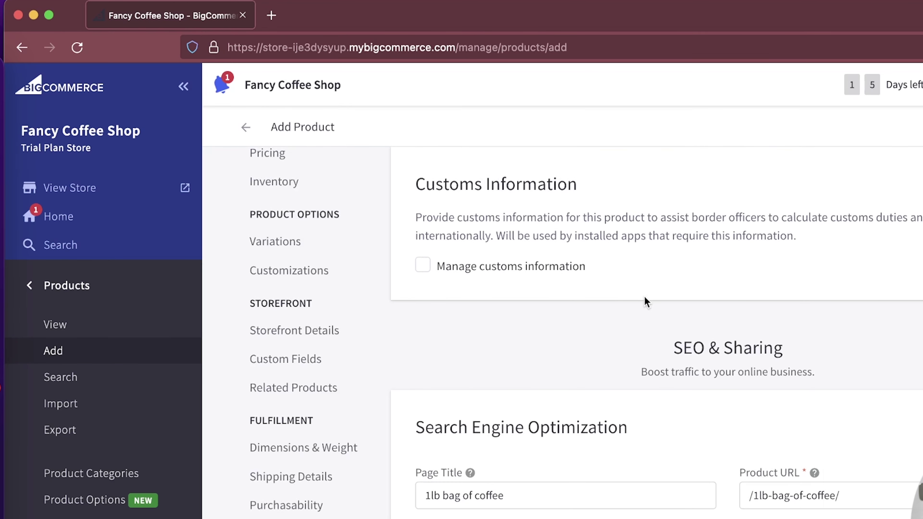
pyautogui.scroll(-6, 645, 299)
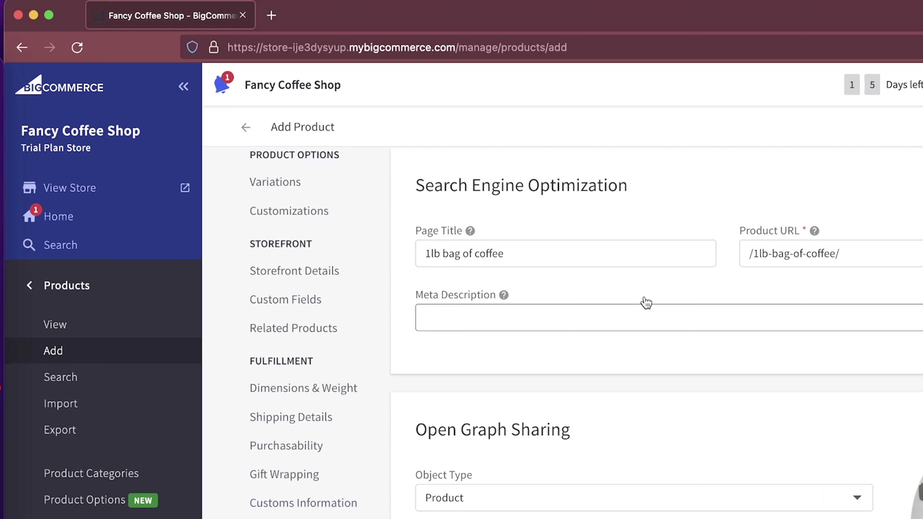
pyautogui.scroll(2, 646, 303)
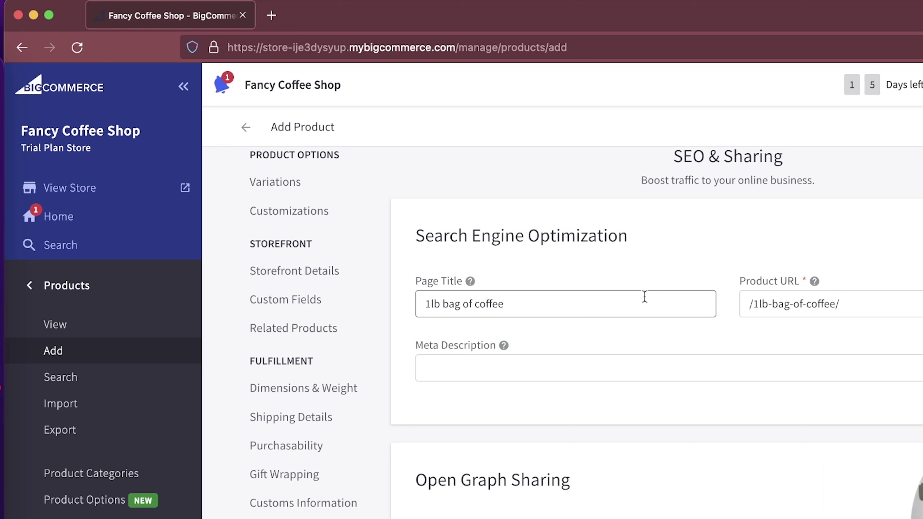
pyautogui.moveTo(644, 296); pyautogui.dragTo(372, 295)
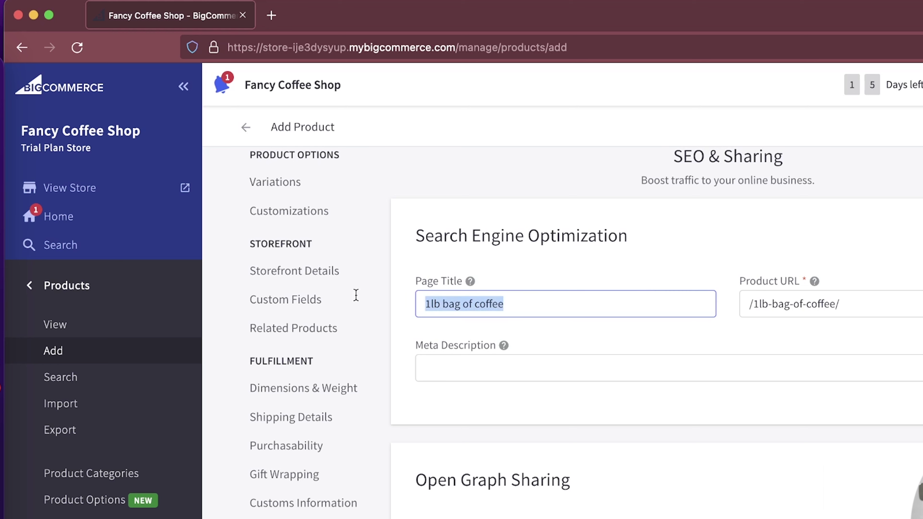
pyautogui.click(820, 303)
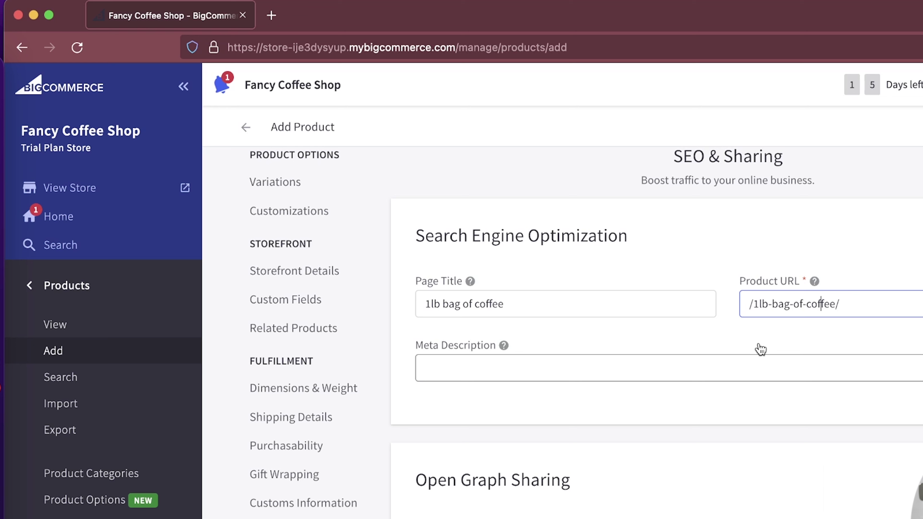
pyautogui.click(601, 369)
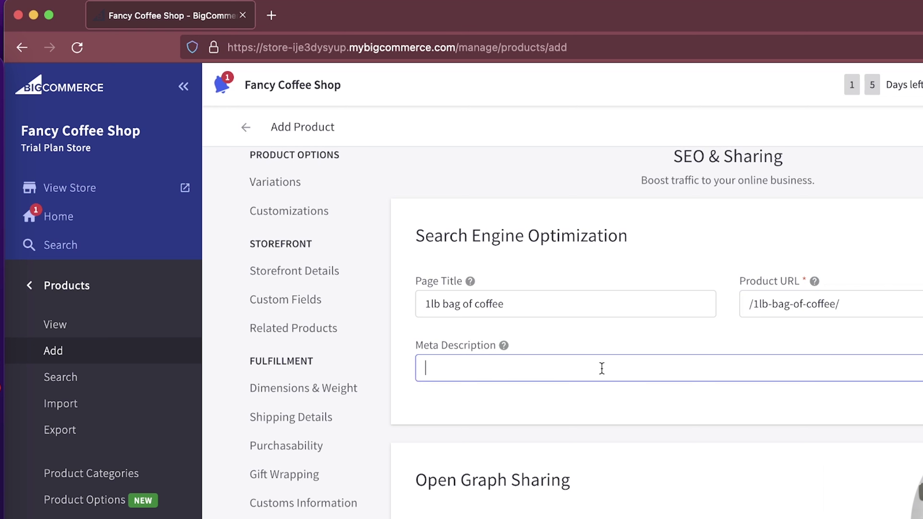